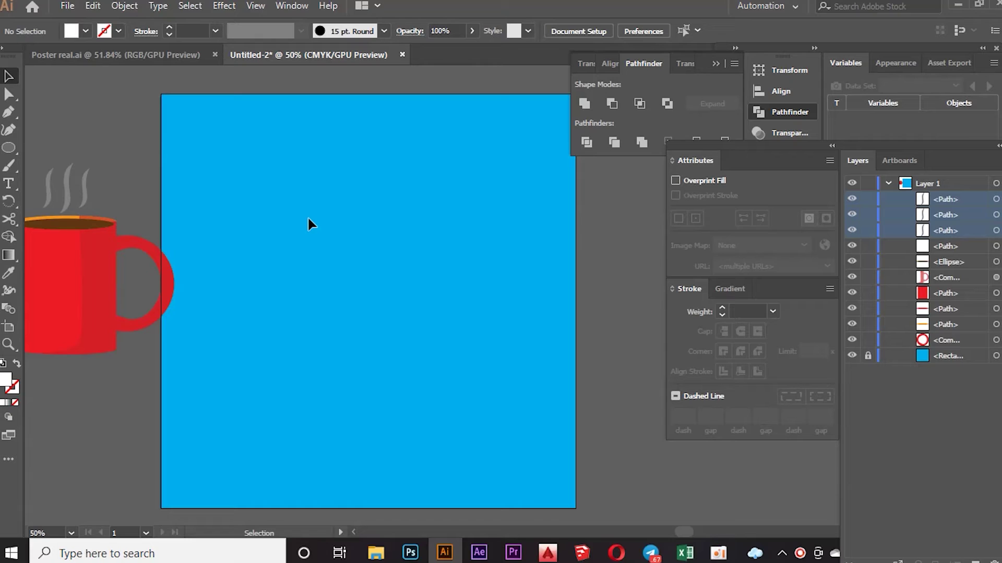
Draw a tall rectangle in the artboard's middle, shift it up-left and fill it red.
{"action": "left_click", "coordinate": [11, 146]}
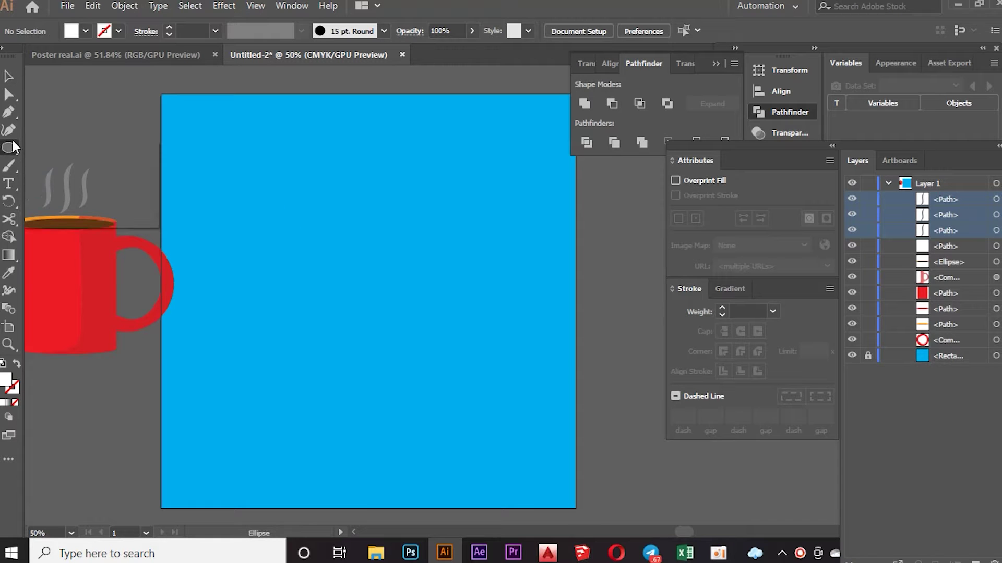
{"action": "left_click", "coordinate": [36, 148]}
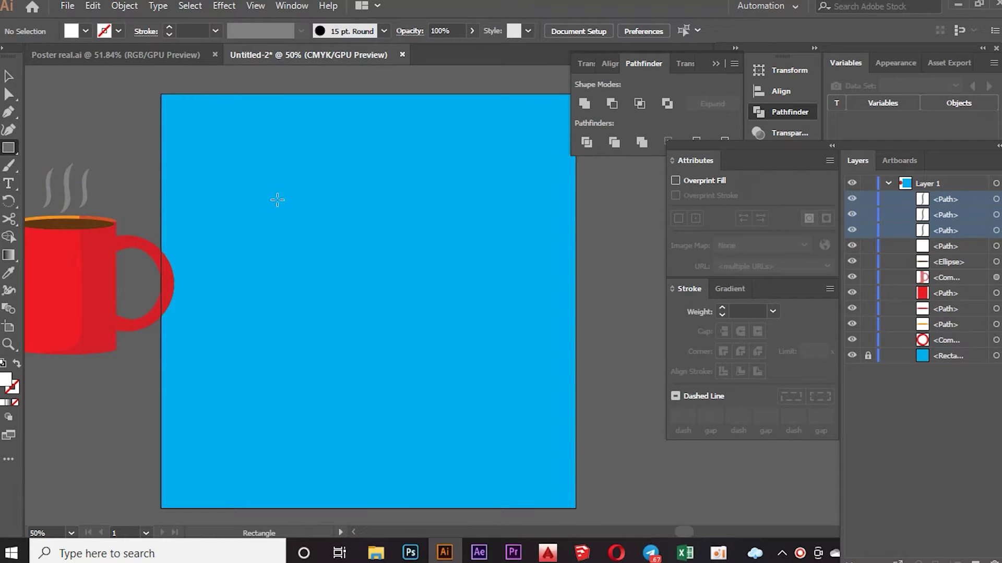
{"action": "mouse_move", "coordinate": [277, 199]}
{"action": "left_mouse_down"}
{"action": "mouse_move", "coordinate": [474, 456]}
{"action": "mouse_move", "coordinate": [472, 446]}
{"action": "left_mouse_up"}
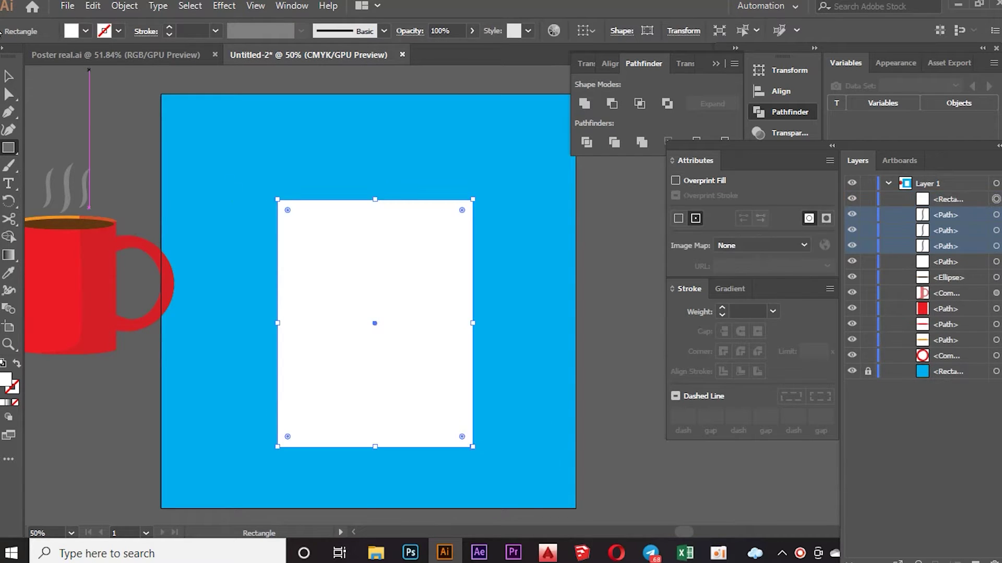
{"action": "left_click", "coordinate": [8, 78]}
{"action": "left_click_drag", "start_coordinate": [378, 297], "coordinate": [352, 258]}
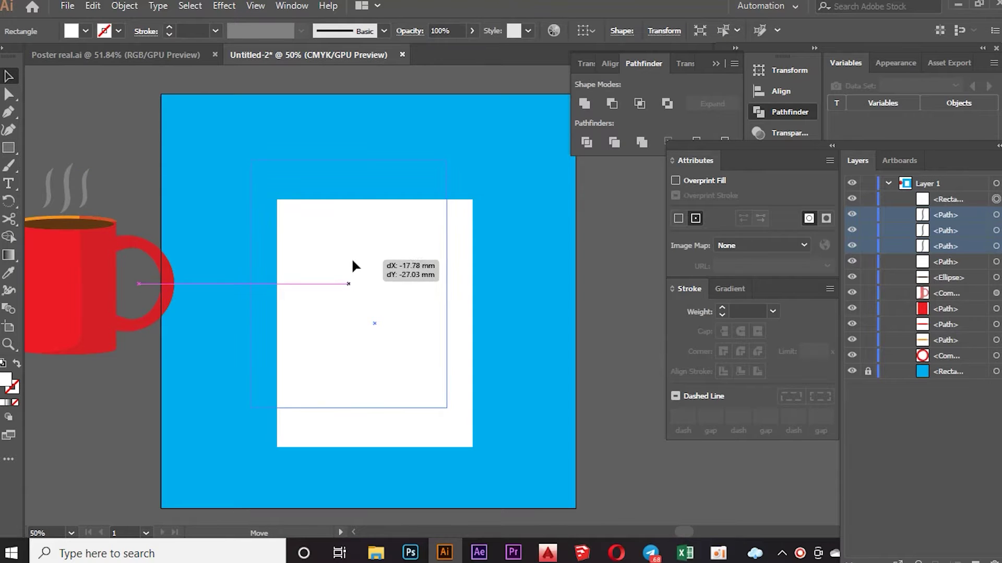
{"action": "left_click", "coordinate": [88, 30]}
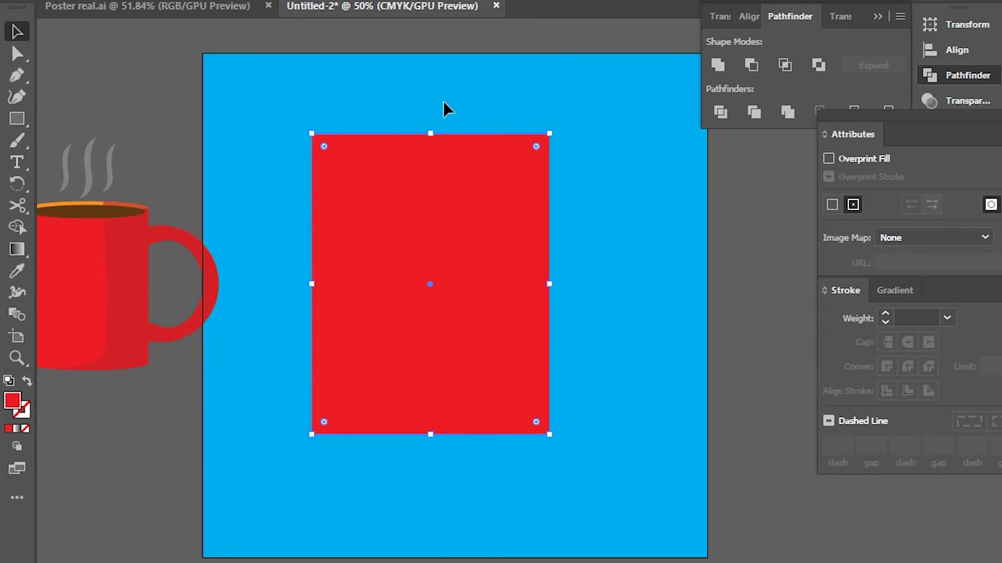
{"action": "key", "text": "ctrl+shift+a"}
{"action": "left_click", "coordinate": [18, 118]}
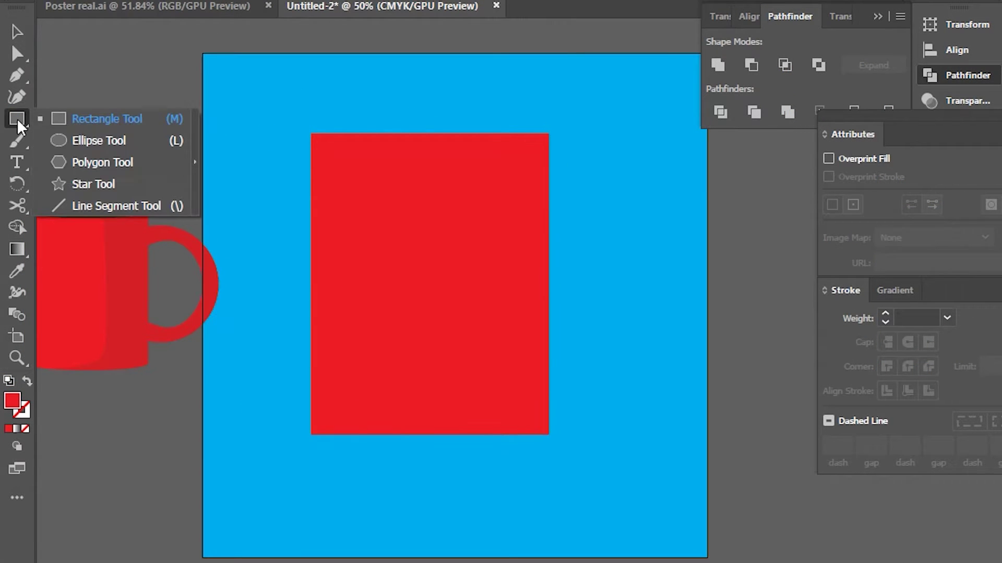
{"action": "left_click", "coordinate": [62, 142]}
{"action": "scroll", "coordinate": [313, 136], "scroll_direction": "up", "scroll_amount": 1}
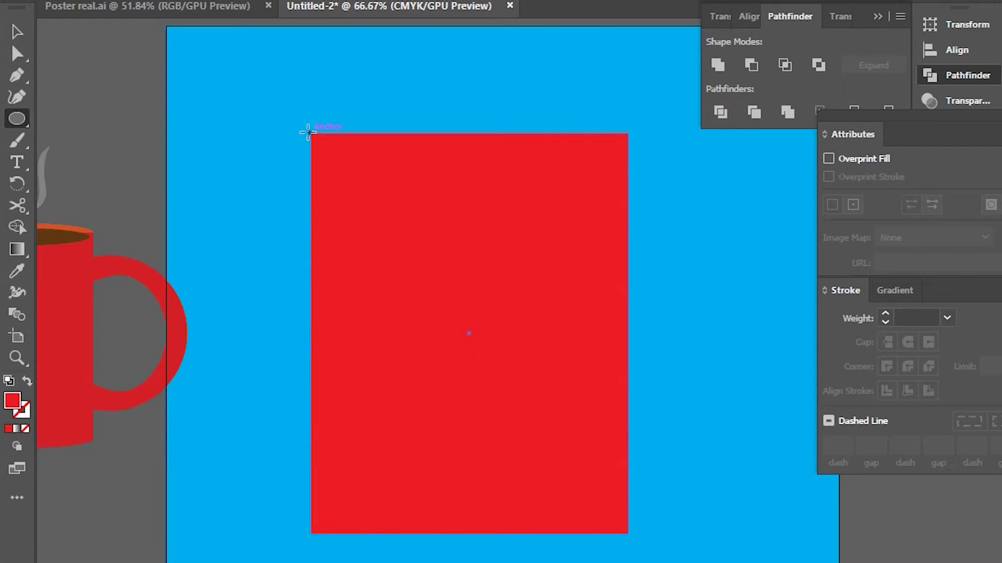
{"action": "left_click_drag", "start_coordinate": [309, 133], "coordinate": [619, 136]}
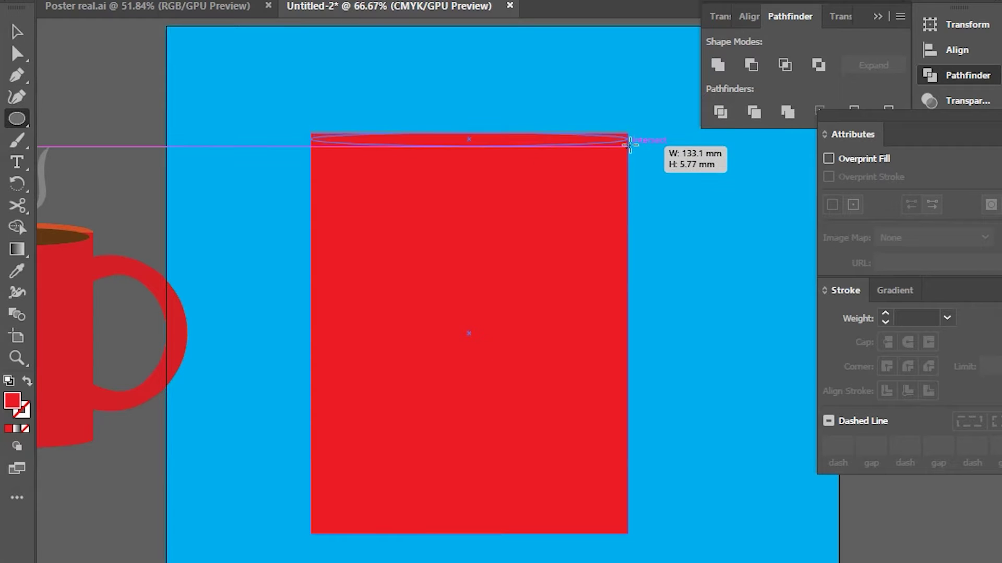
{"action": "left_click_drag", "start_coordinate": [618, 135], "coordinate": [632, 142]}
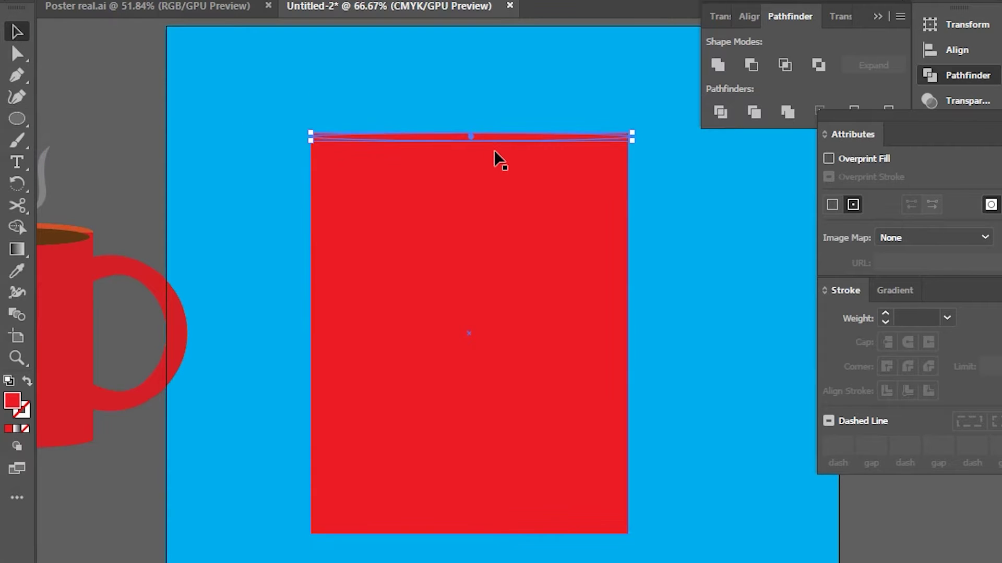
{"action": "scroll", "coordinate": [495, 157], "scroll_direction": "up", "scroll_amount": 3}
{"action": "scroll", "coordinate": [494, 156], "scroll_direction": "down", "scroll_amount": 2}
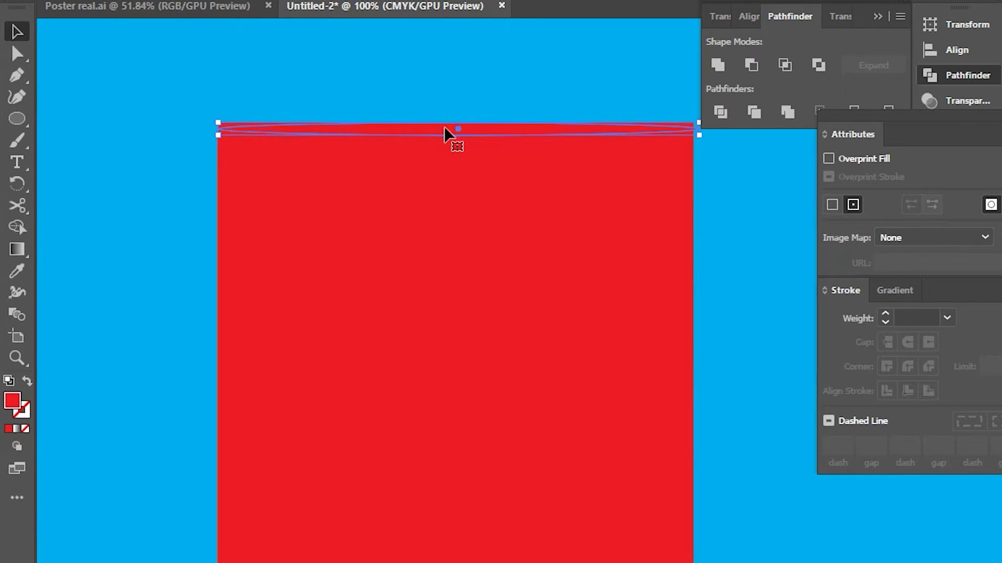
{"action": "left_click", "coordinate": [454, 127]}
{"action": "left_click_drag", "start_coordinate": [213, 121], "coordinate": [215, 119]}
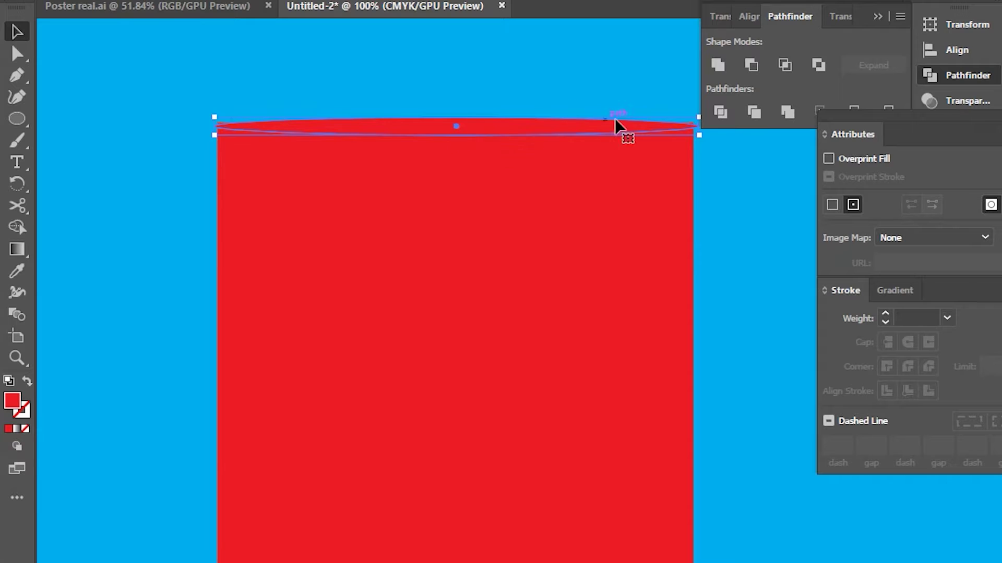
{"action": "left_click", "coordinate": [17, 53]}
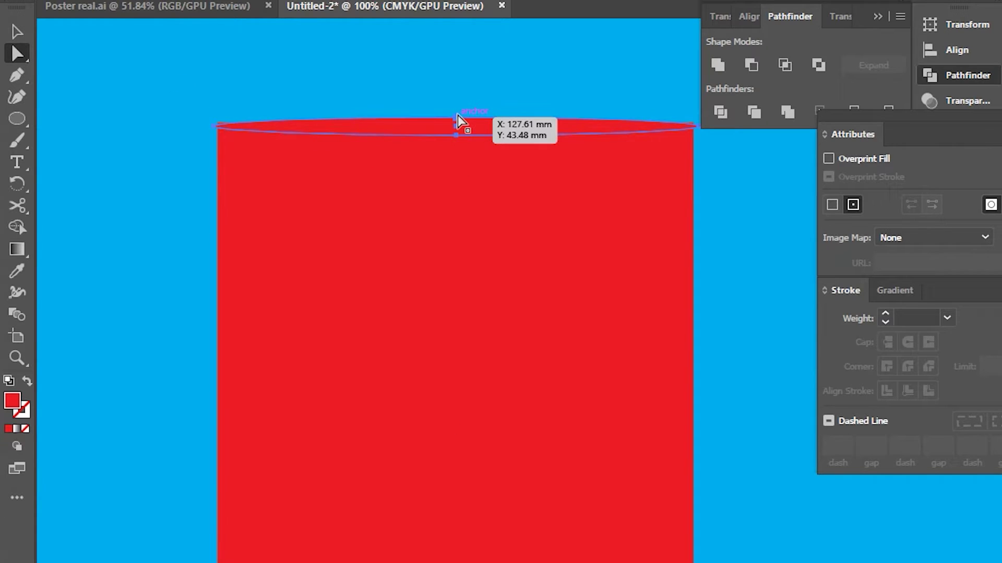
{"action": "left_click_drag", "start_coordinate": [457, 115], "coordinate": [456, 105]}
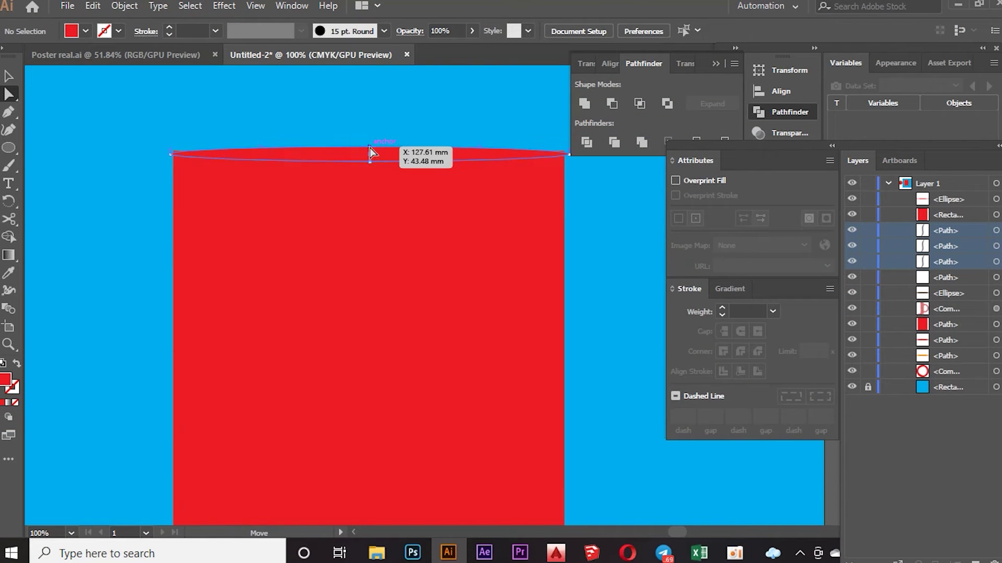
{"action": "left_click", "coordinate": [369, 149]}
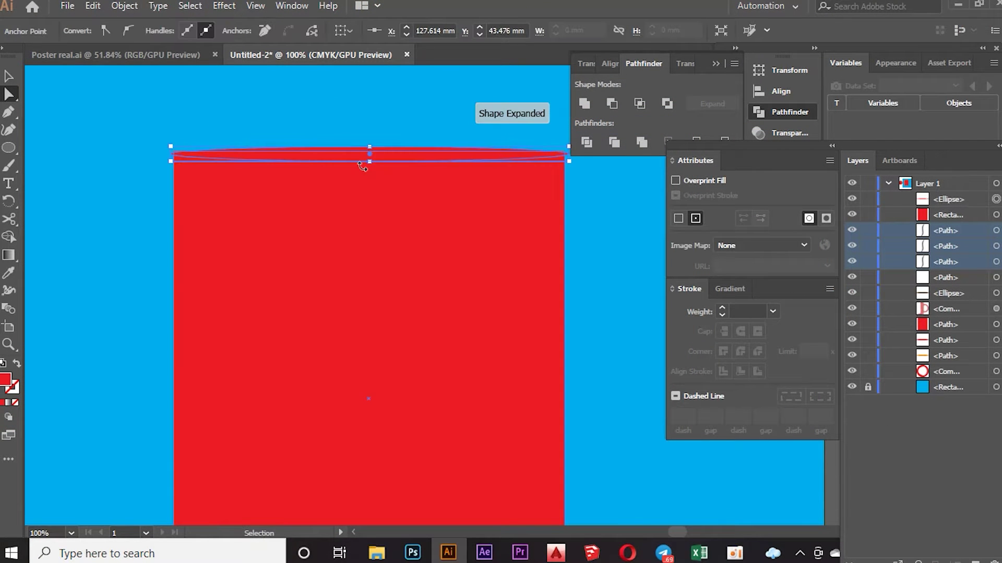
{"action": "key", "text": "Delete"}
{"action": "left_click", "coordinate": [9, 148]}
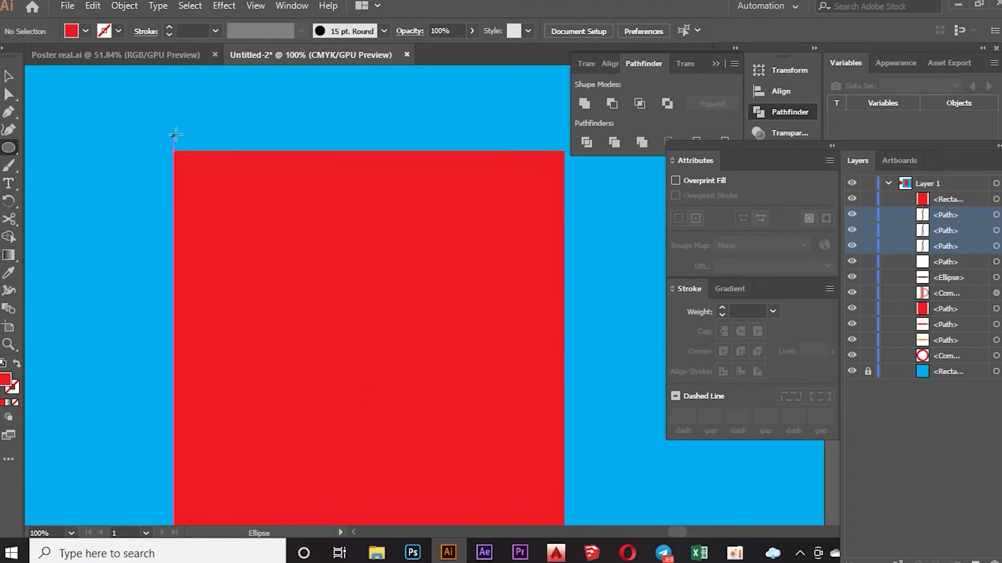
Draw a thin ellipse across the rectangle's top edge, then nudge it up and heighten it.
{"action": "left_click_drag", "start_coordinate": [176, 152], "coordinate": [186, 145]}
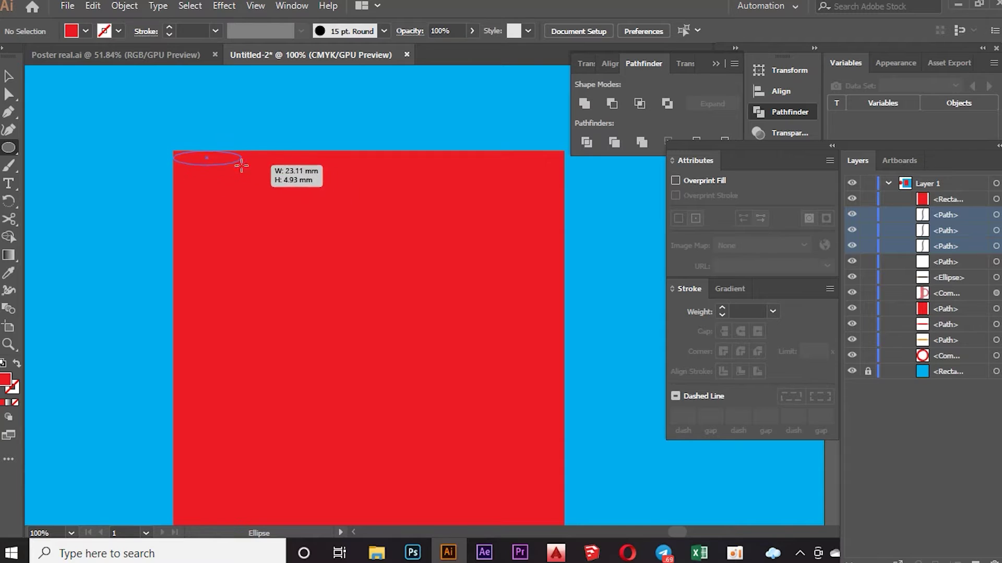
{"action": "key", "text": "ctrl+z"}
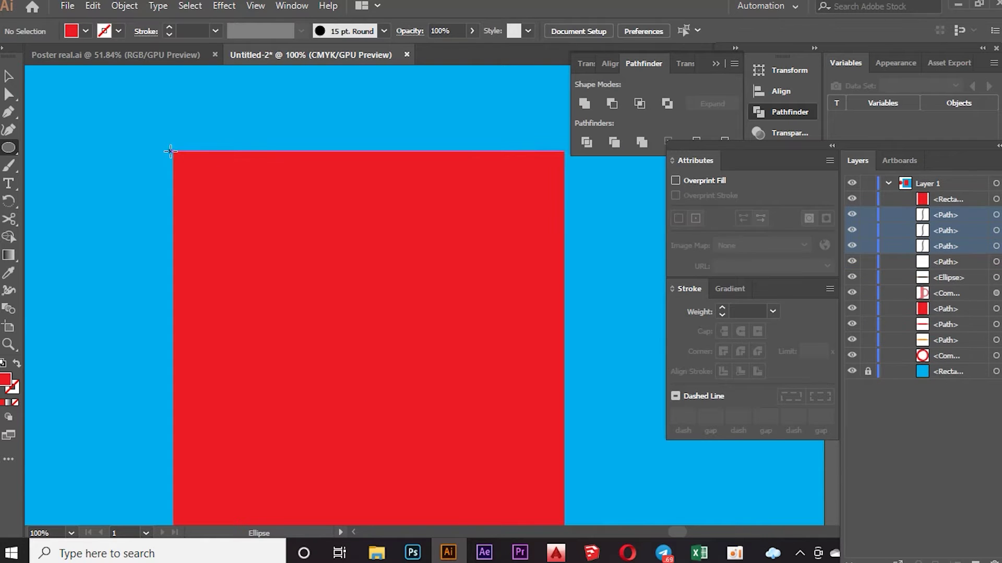
{"action": "mouse_move", "coordinate": [171, 152]}
{"action": "left_mouse_down"}
{"action": "mouse_move", "coordinate": [546, 148]}
{"action": "mouse_move", "coordinate": [565, 168]}
{"action": "left_mouse_up"}
{"action": "left_click", "coordinate": [6, 77]}
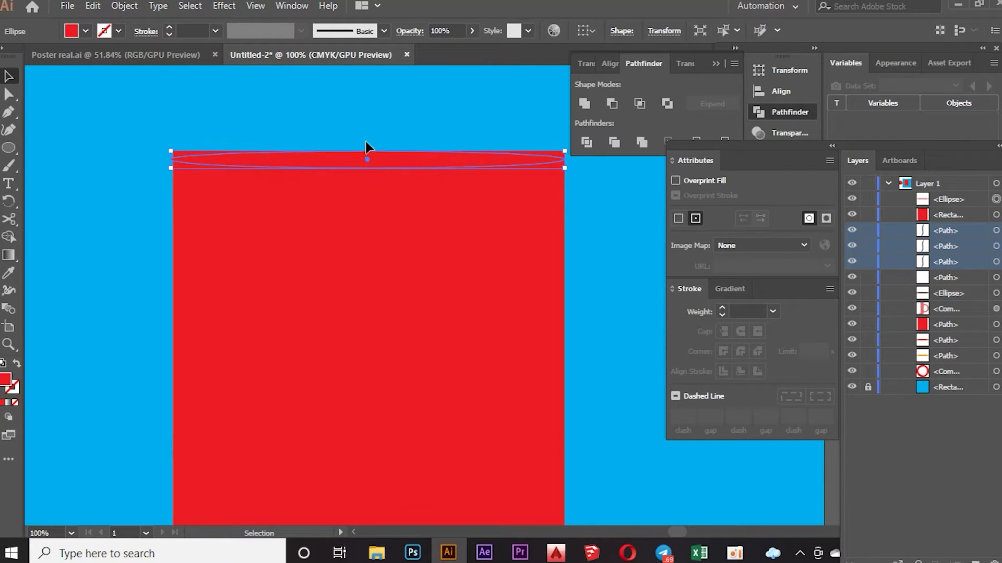
{"action": "left_click_drag", "start_coordinate": [346, 153], "coordinate": [343, 147]}
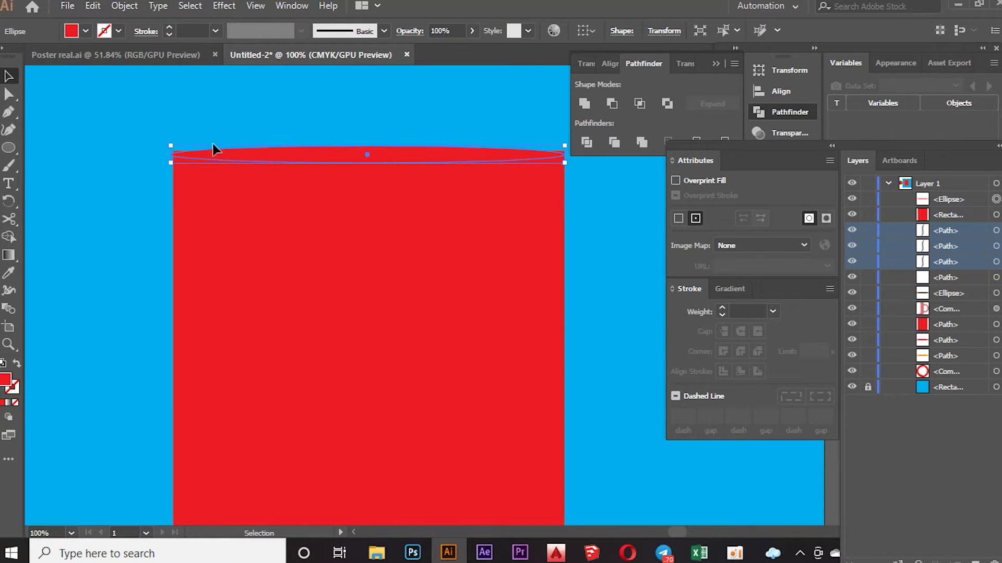
{"action": "left_click_drag", "start_coordinate": [170, 146], "coordinate": [175, 141]}
{"action": "left_click", "coordinate": [199, 121]}
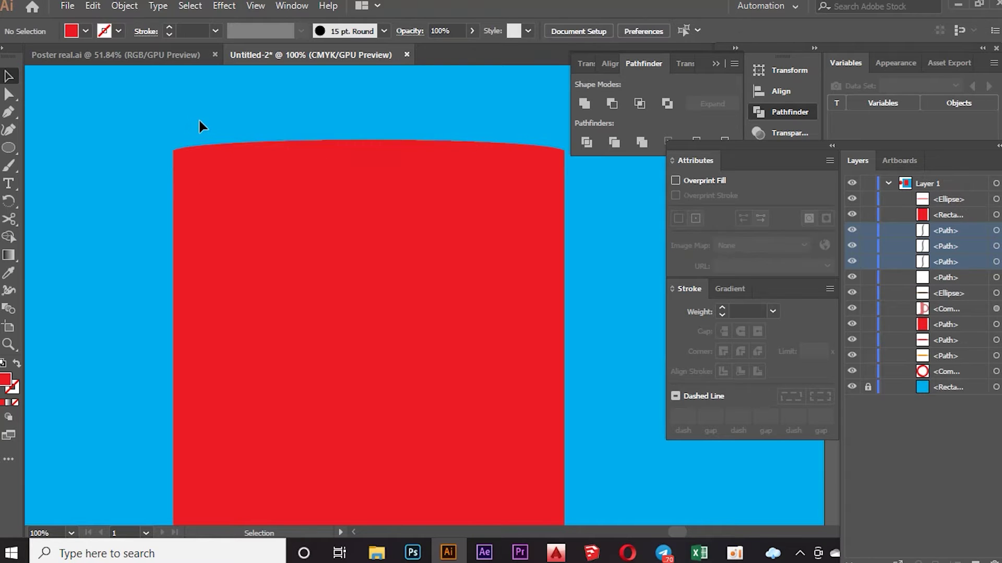
Fine-tune the top ellipse's height until the mug's rounded top looks right.
{"action": "scroll", "coordinate": [149, 137], "scroll_direction": "down", "scroll_amount": 2}
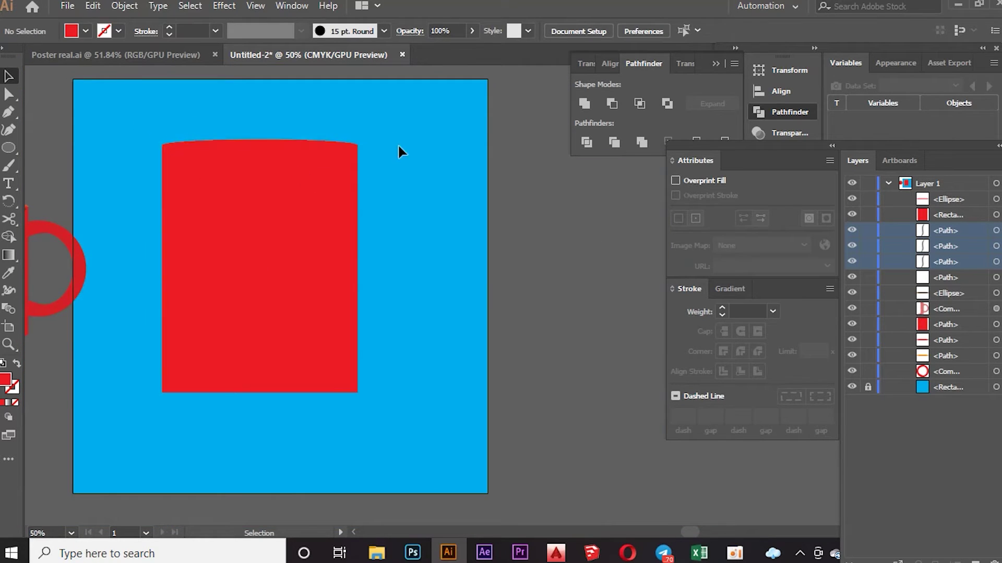
{"action": "scroll", "coordinate": [415, 136], "scroll_direction": "down", "scroll_amount": 1}
{"action": "scroll", "coordinate": [314, 145], "scroll_direction": "up", "scroll_amount": 1}
{"action": "scroll", "coordinate": [314, 145], "scroll_direction": "up", "scroll_amount": 2}
{"action": "left_click", "coordinate": [302, 136]}
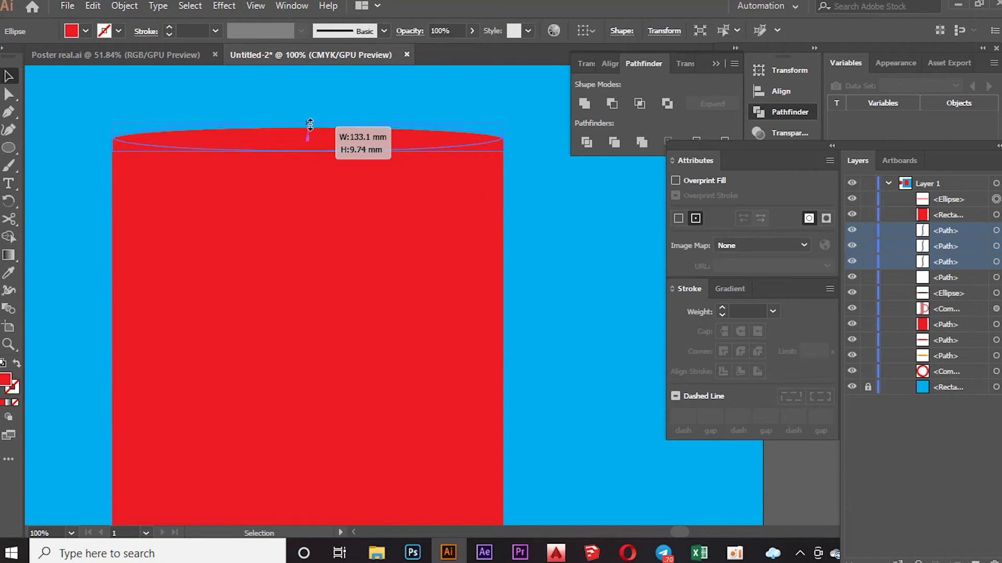
{"action": "left_click_drag", "start_coordinate": [308, 130], "coordinate": [309, 123]}
{"action": "left_click", "coordinate": [526, 206]}
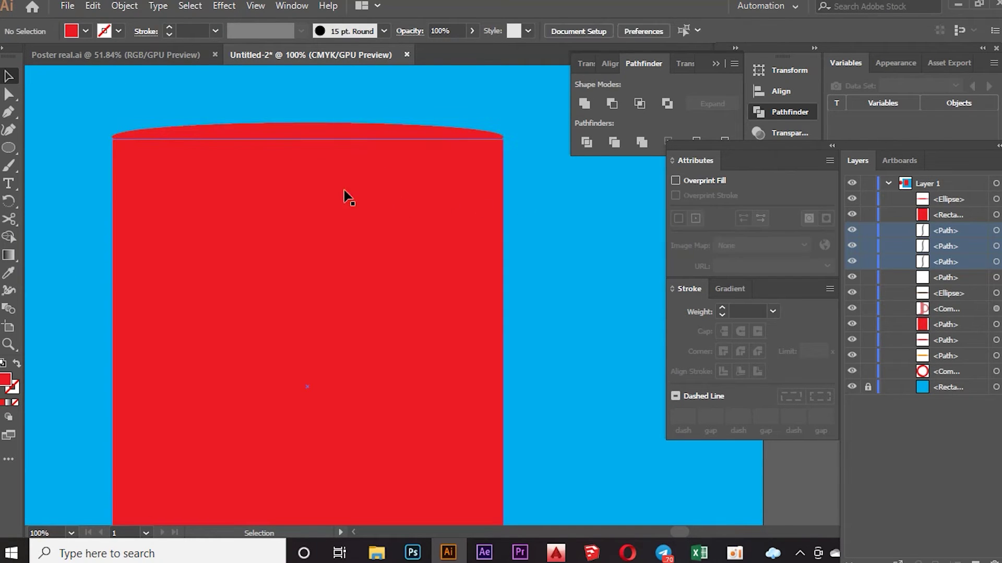
{"action": "left_click_drag", "start_coordinate": [308, 128], "coordinate": [309, 125]}
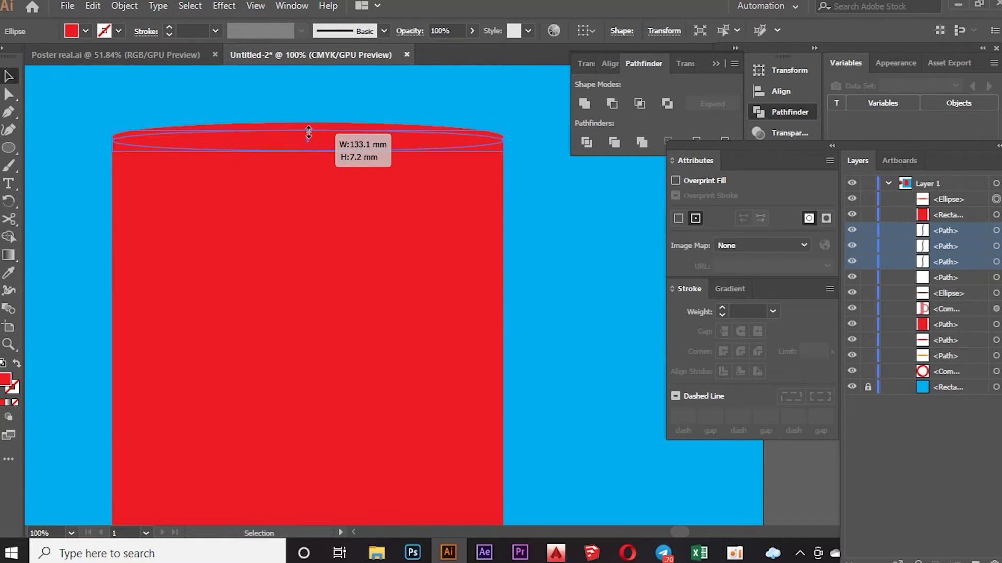
{"action": "left_click_drag", "start_coordinate": [309, 126], "coordinate": [308, 127]}
{"action": "left_click", "coordinate": [301, 101]}
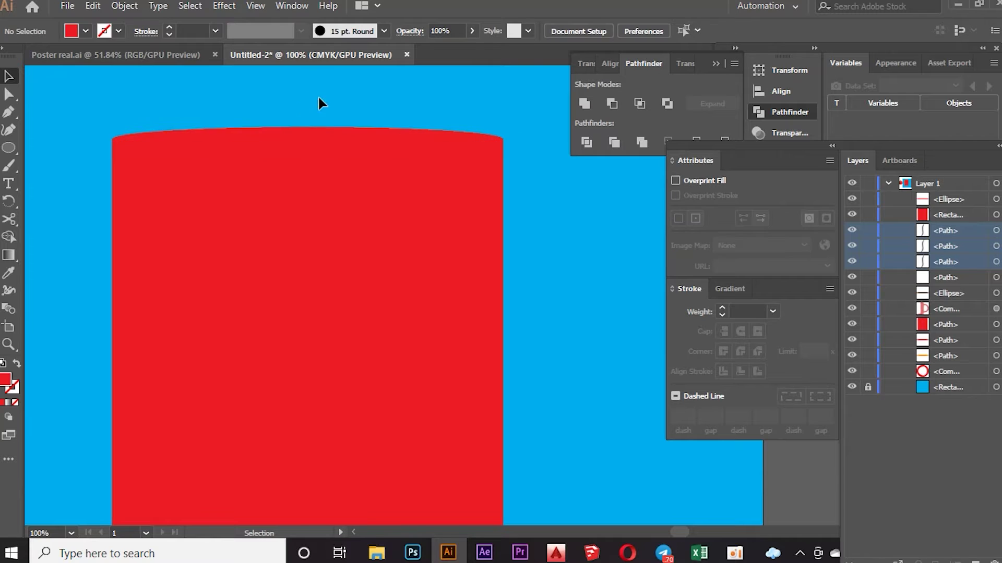
{"action": "scroll", "coordinate": [369, 124], "scroll_direction": "down", "scroll_amount": 2}
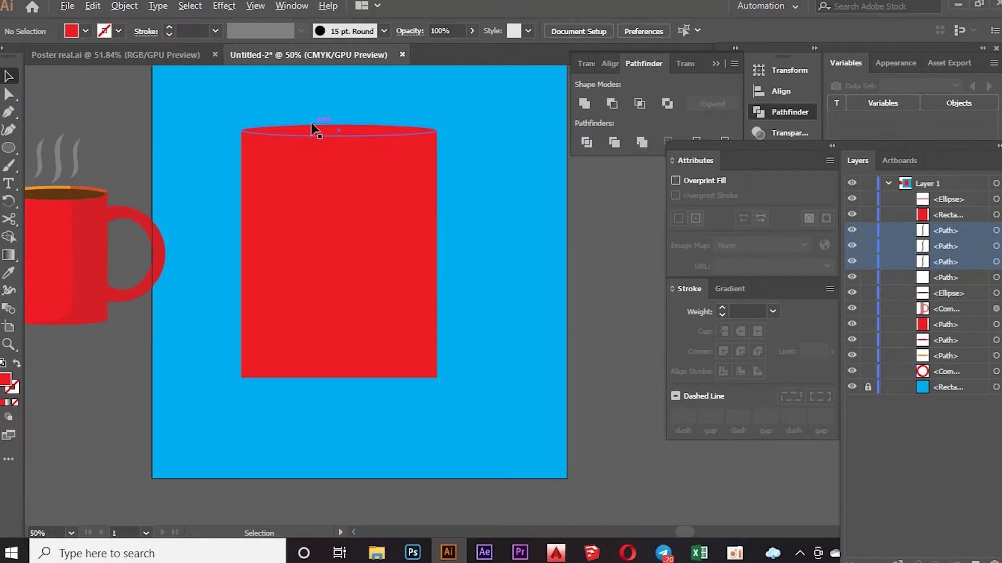
Alt-drag a copy of the rim ellipse to the rectangle's bottom edge and duplicate the top ellipse in place.
{"action": "mouse_move", "coordinate": [315, 135]}
{"action": "left_mouse_down"}
{"action": "mouse_move", "coordinate": [325, 223]}
{"action": "mouse_move", "coordinate": [312, 386]}
{"action": "left_mouse_up"}
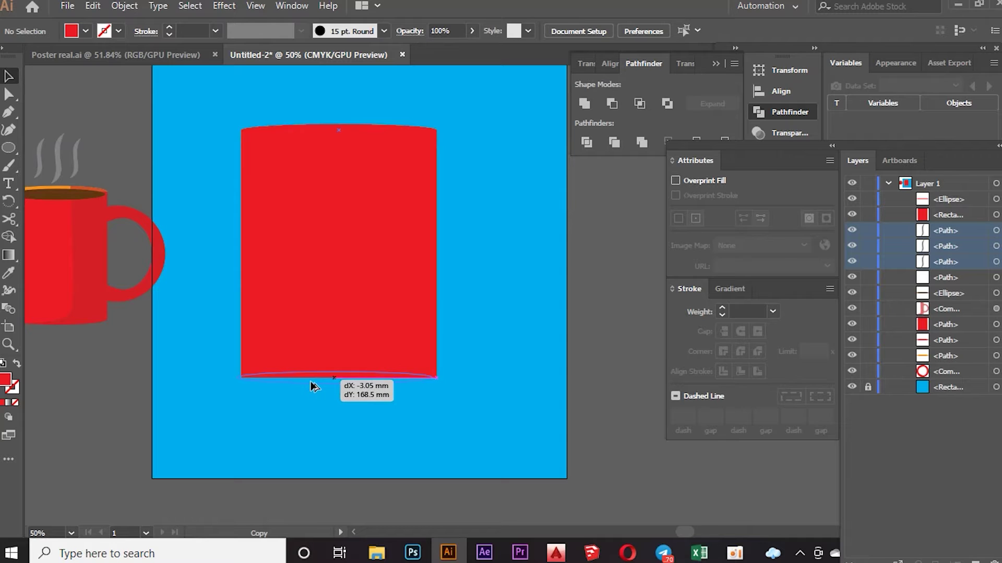
{"action": "left_click_drag", "start_coordinate": [312, 386], "coordinate": [314, 379]}
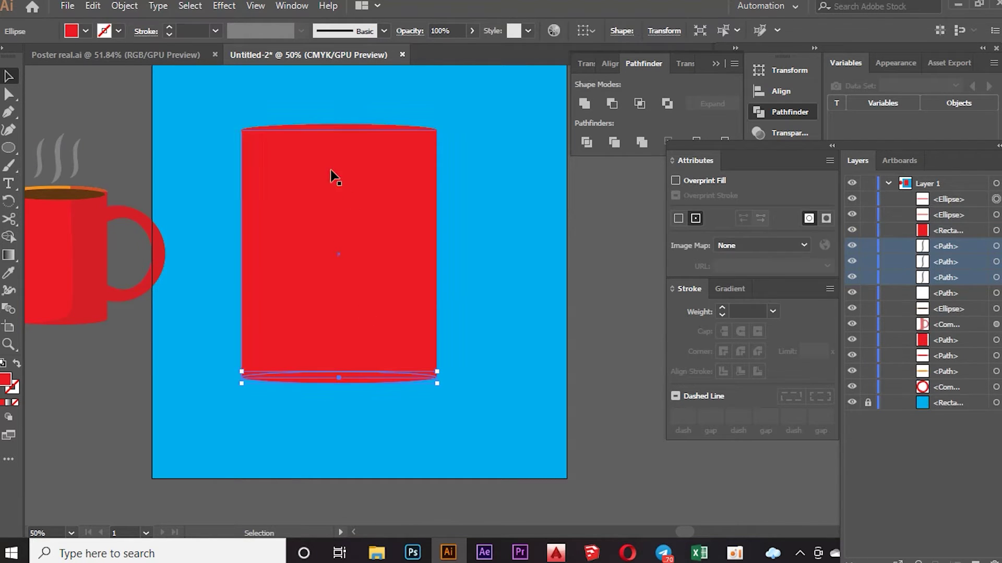
{"action": "left_click", "coordinate": [243, 109]}
{"action": "left_click", "coordinate": [291, 134]}
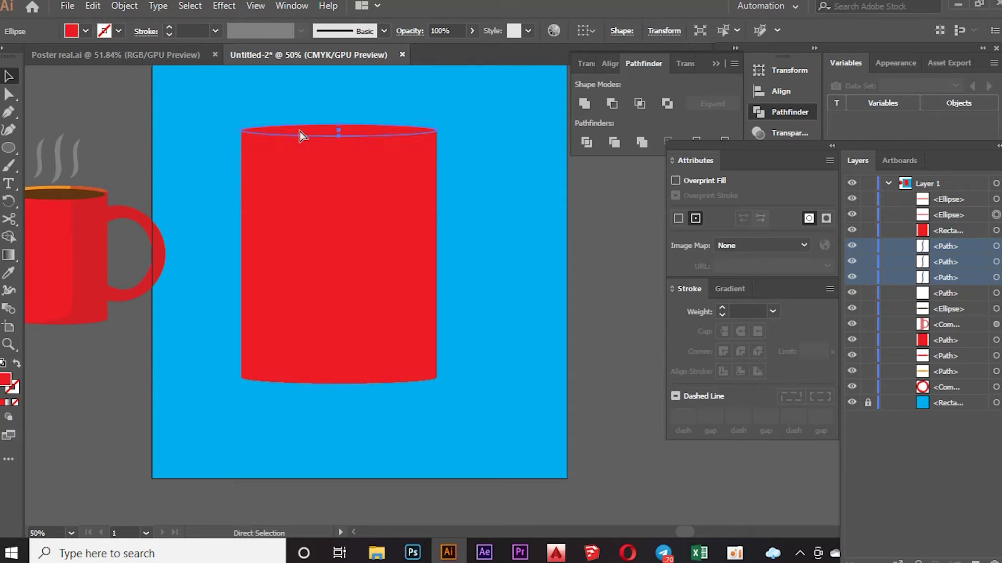
{"action": "left_click_drag", "start_coordinate": [299, 131], "coordinate": [300, 130]}
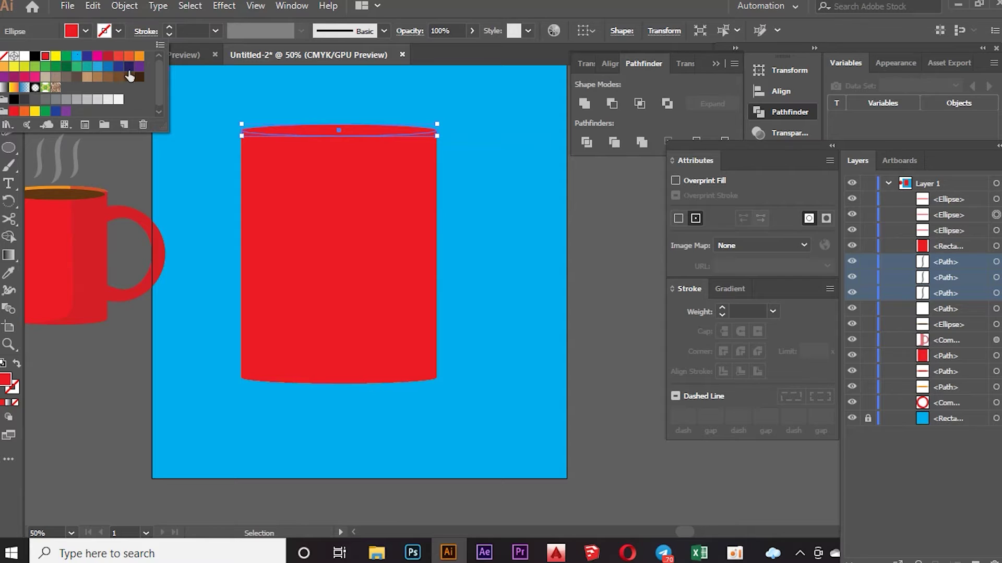
Fill the duplicate top ellipse brown and nudge it down slightly.
{"action": "left_click", "coordinate": [133, 78]}
{"action": "left_click", "coordinate": [272, 101]}
{"action": "key", "text": "Down"}
{"action": "key", "text": "Down"}
{"action": "key", "text": "Down"}
{"action": "key", "text": "a"}
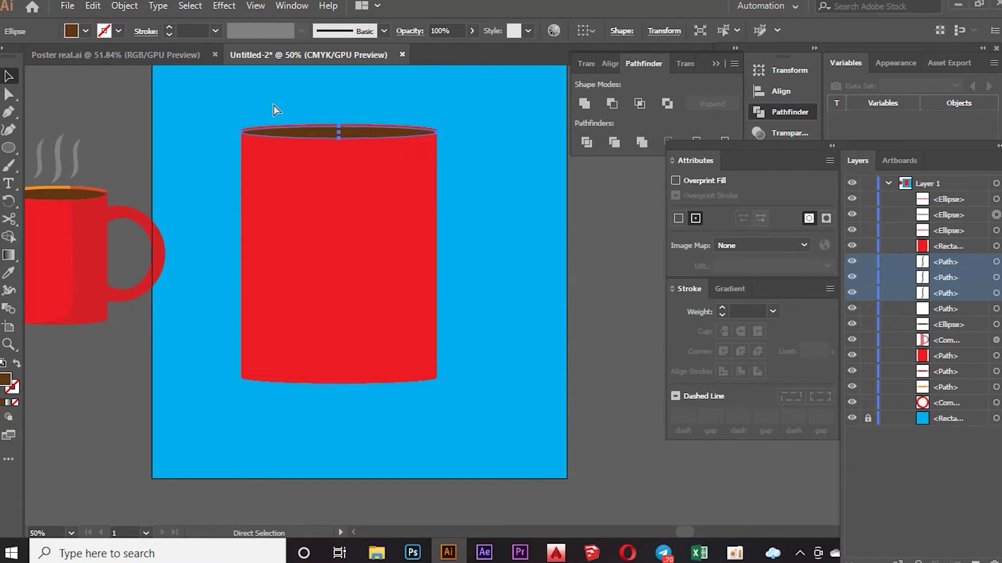
{"action": "key", "text": "v"}
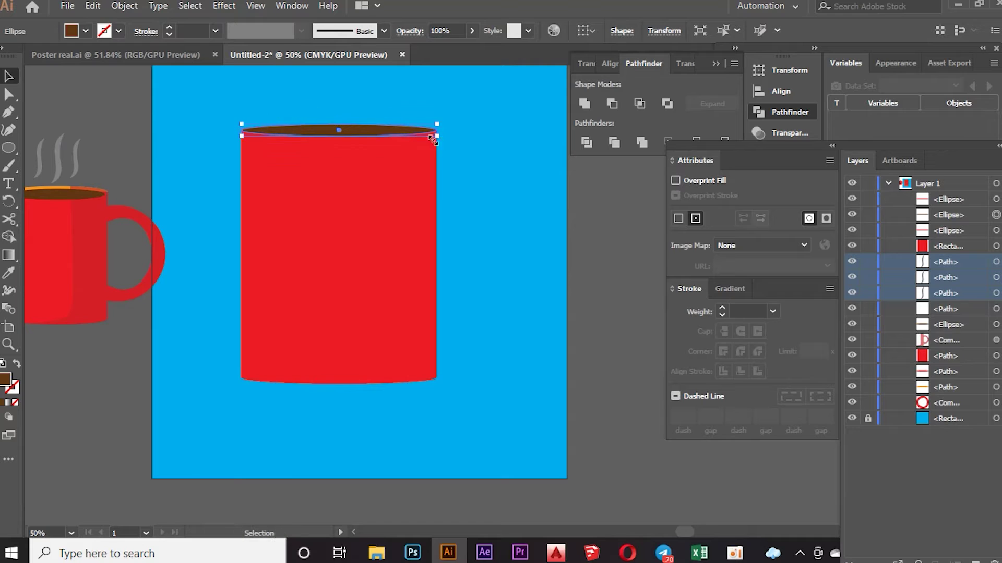
{"action": "scroll", "coordinate": [371, 128], "scroll_direction": "up", "scroll_amount": 1}
{"action": "scroll", "coordinate": [383, 134], "scroll_direction": "up", "scroll_amount": 1}
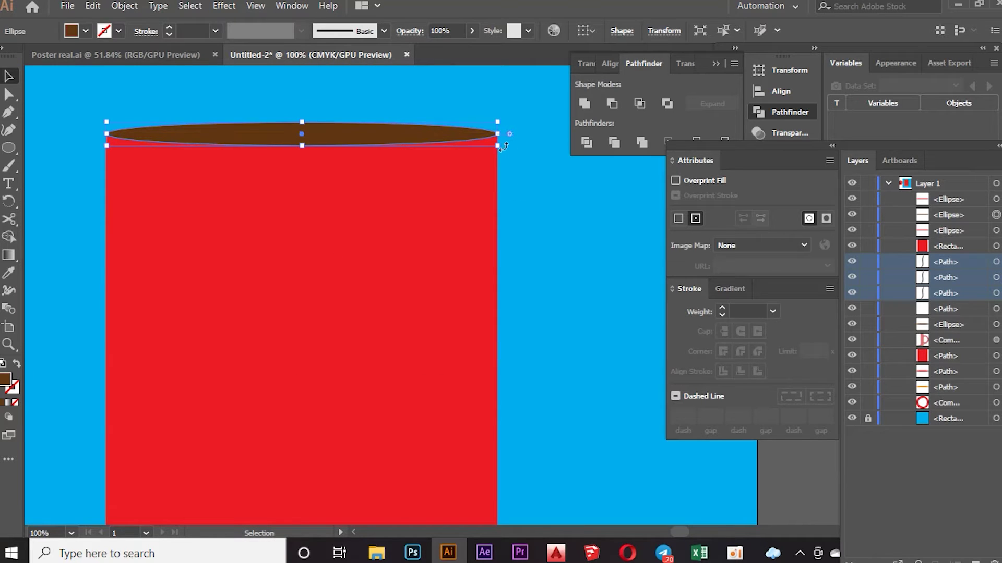
Scale the brown ellipse down so it sits just inside the red rim.
{"action": "left_click_drag", "start_coordinate": [497, 146], "coordinate": [497, 145]}
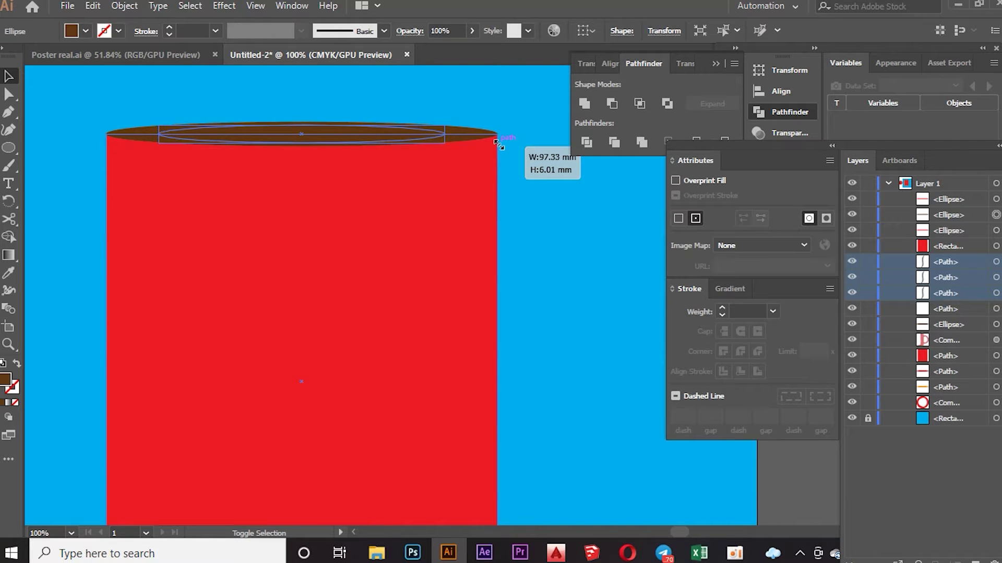
{"action": "left_click_drag", "start_coordinate": [497, 144], "coordinate": [498, 146]}
{"action": "scroll", "coordinate": [499, 146], "scroll_direction": "down", "scroll_amount": 1, "text": "alt"}
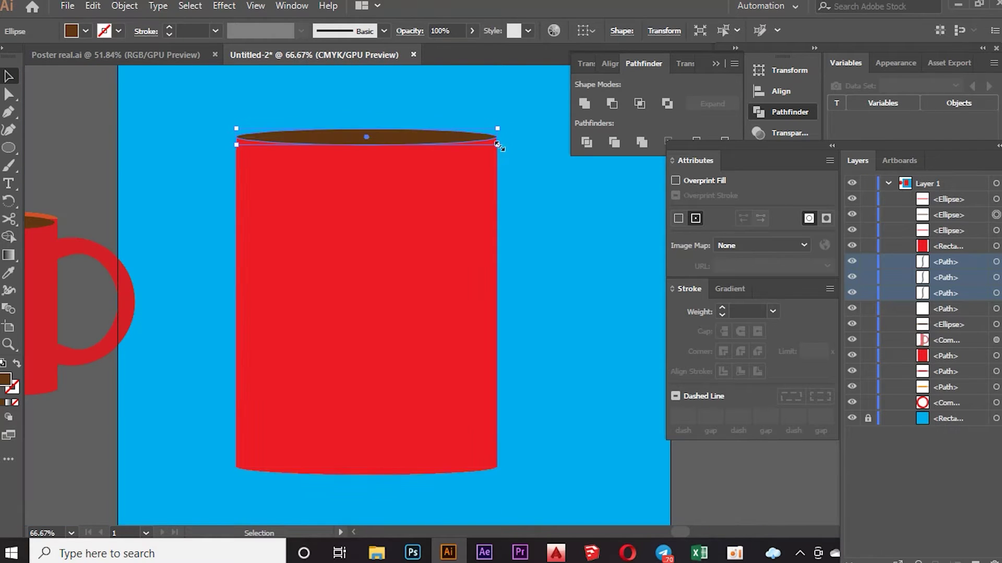
{"action": "left_click_drag", "start_coordinate": [499, 146], "coordinate": [498, 142]}
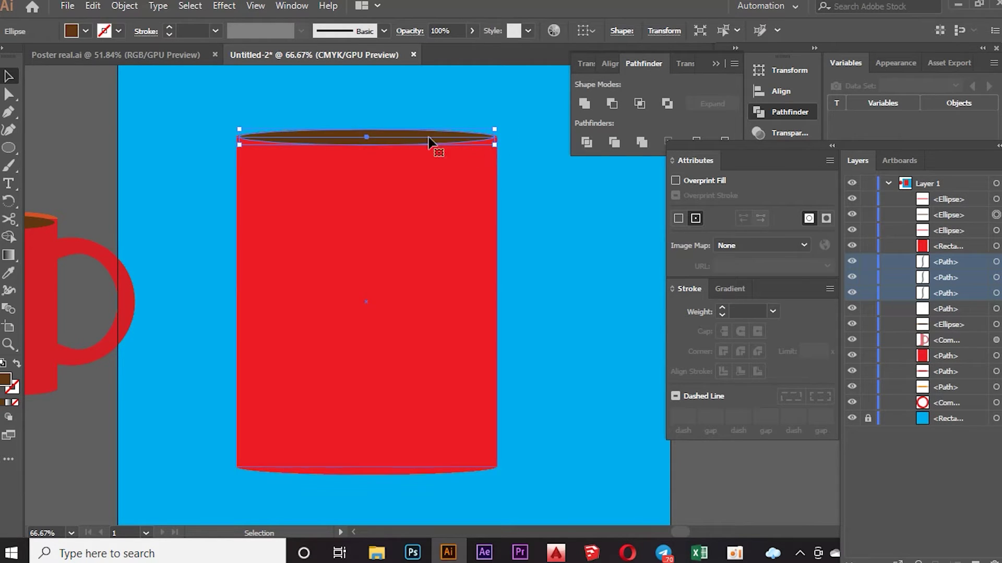
{"action": "left_click", "coordinate": [270, 125]}
{"action": "left_click", "coordinate": [398, 139]}
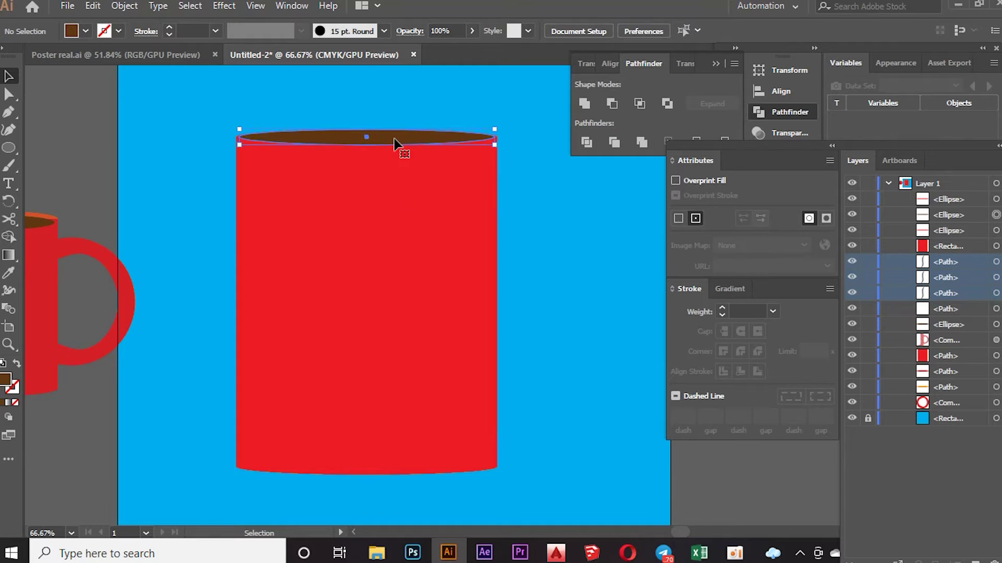
{"action": "left_click_drag", "start_coordinate": [494, 143], "coordinate": [452, 148]}
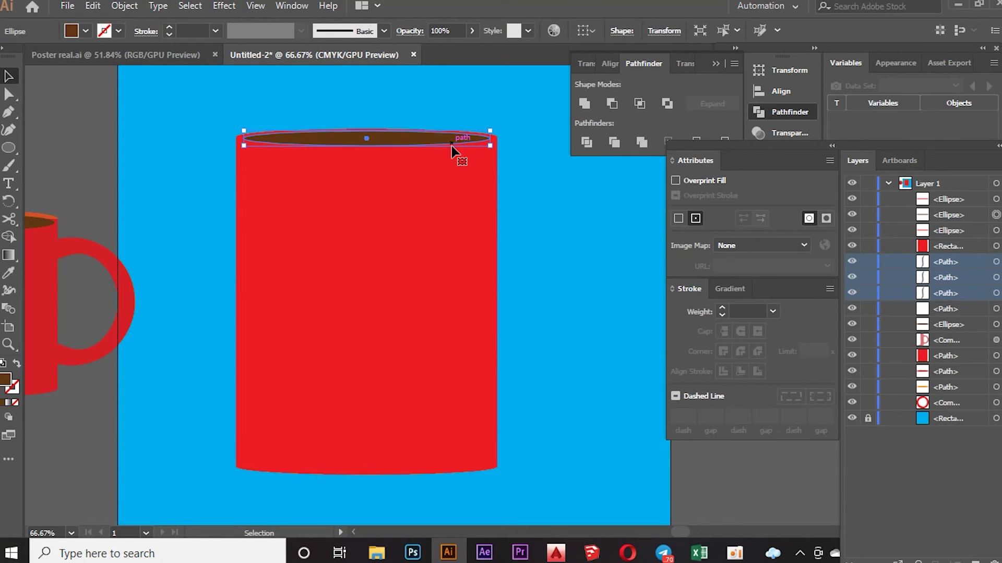
{"action": "left_click", "coordinate": [327, 134]}
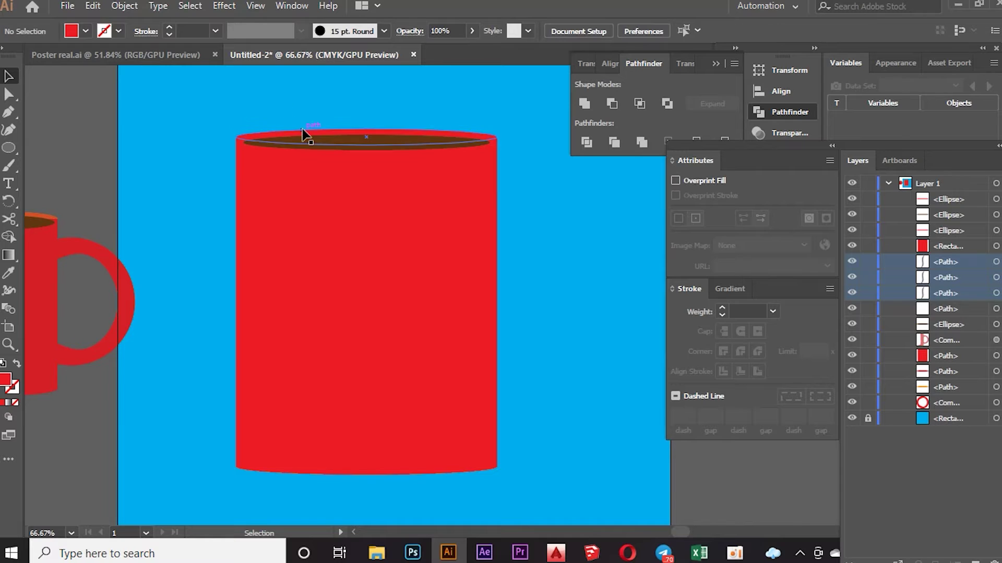
Fill the rim ellipse orange and shift the mug body slightly left.
{"action": "left_click", "coordinate": [85, 30]}
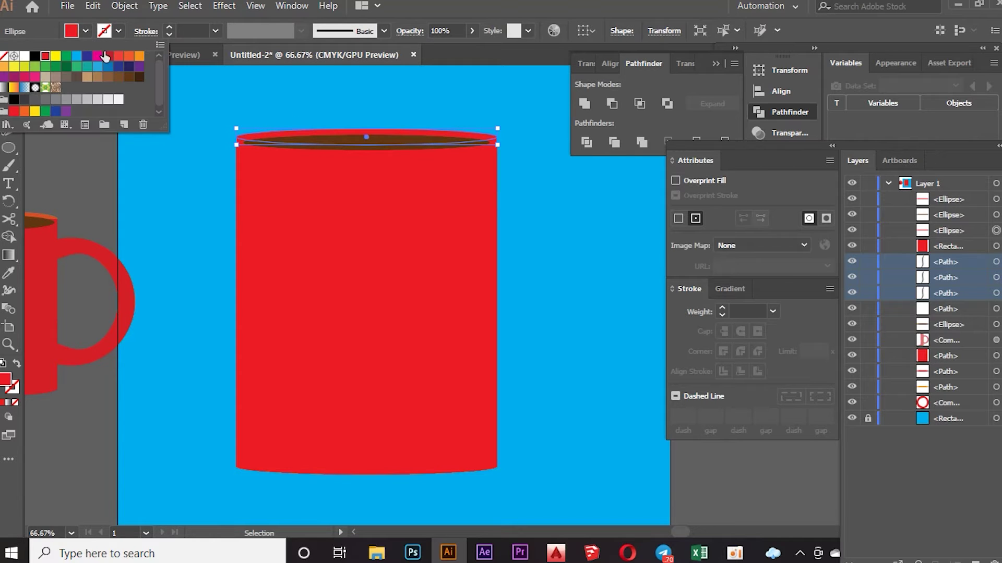
{"action": "left_click", "coordinate": [139, 55]}
{"action": "left_click", "coordinate": [541, 222]}
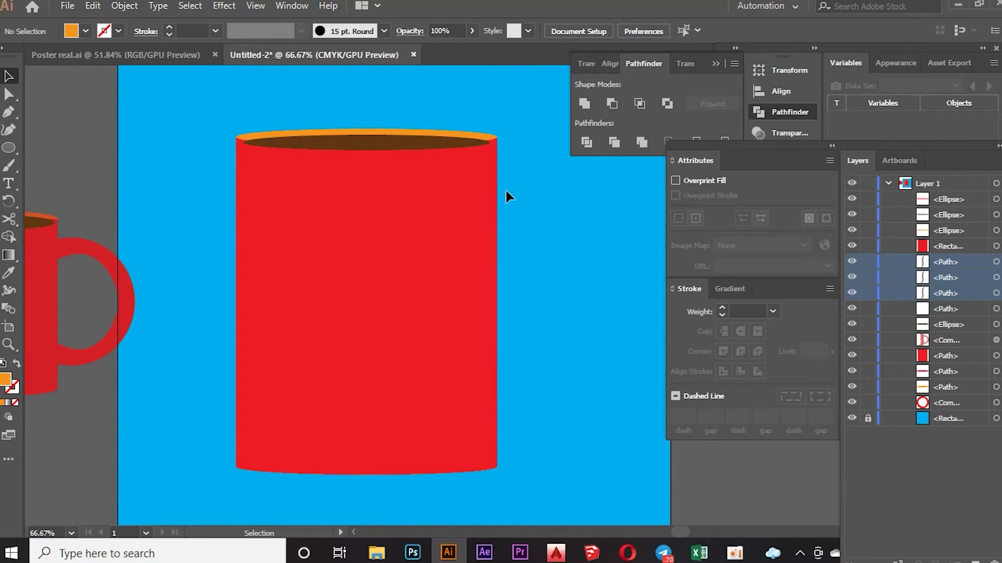
{"action": "scroll", "coordinate": [505, 189], "scroll_direction": "down", "scroll_amount": 1, "text": "alt"}
{"action": "scroll", "coordinate": [292, 172], "scroll_direction": "down", "scroll_amount": 1, "text": "alt"}
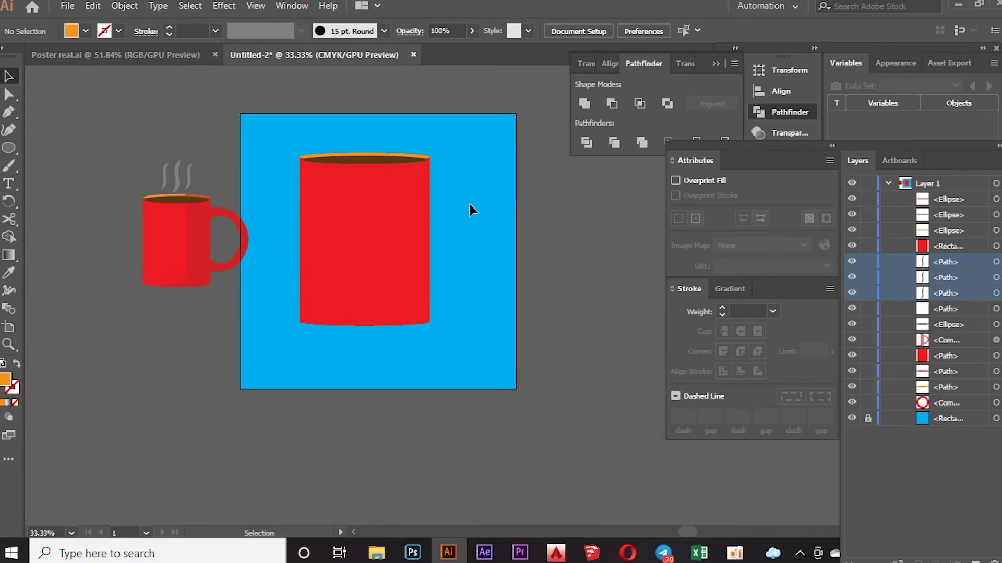
{"action": "scroll", "coordinate": [469, 201], "scroll_direction": "up", "scroll_amount": 1, "text": "alt"}
{"action": "left_click_drag", "start_coordinate": [286, 306], "coordinate": [262, 306]}
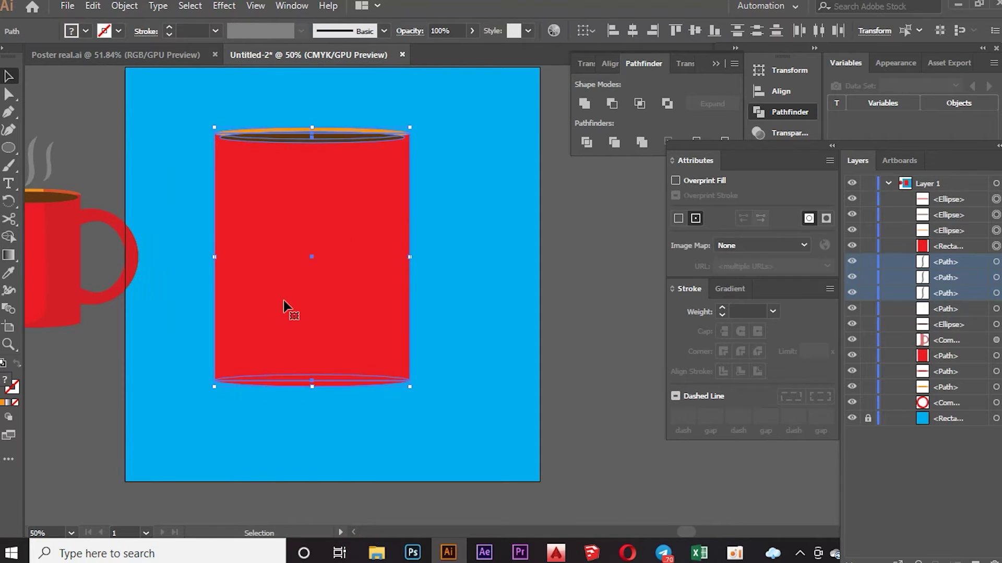
{"action": "left_click", "coordinate": [496, 219]}
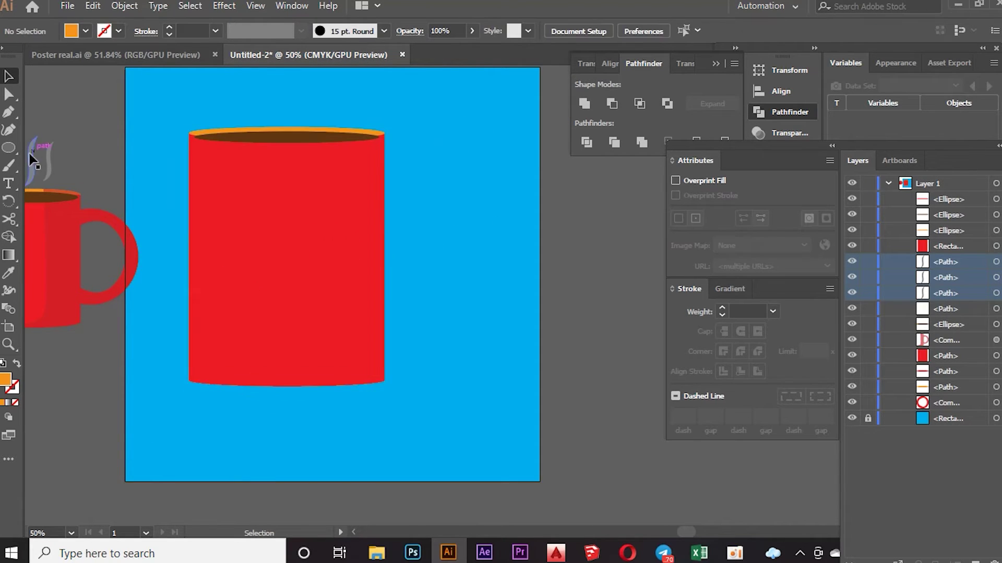
Draw a red circle overlapping the mug's right side.
{"action": "left_click_drag", "start_coordinate": [420, 203], "coordinate": [470, 384]}
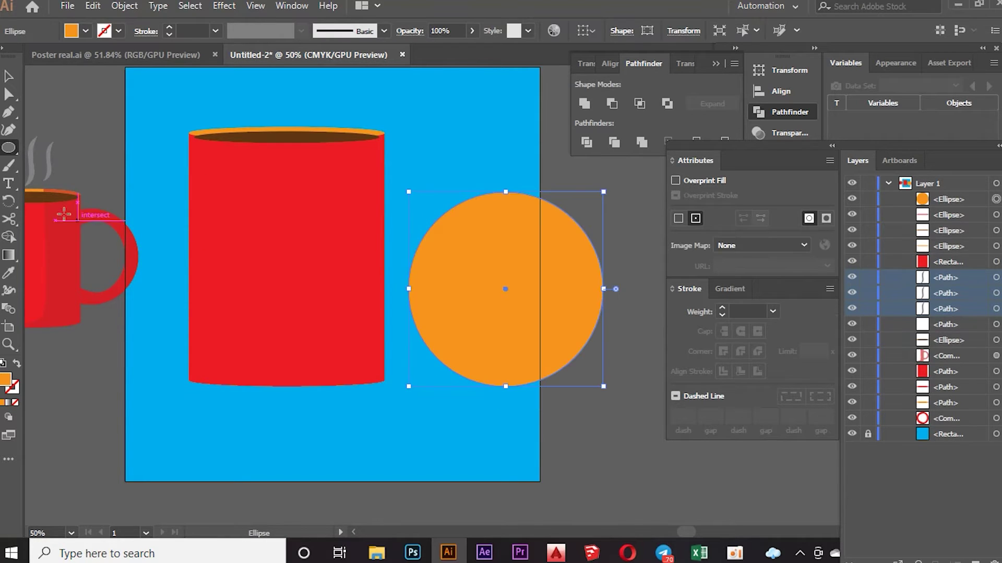
{"action": "left_click", "coordinate": [8, 78]}
{"action": "left_click_drag", "start_coordinate": [469, 270], "coordinate": [393, 239]}
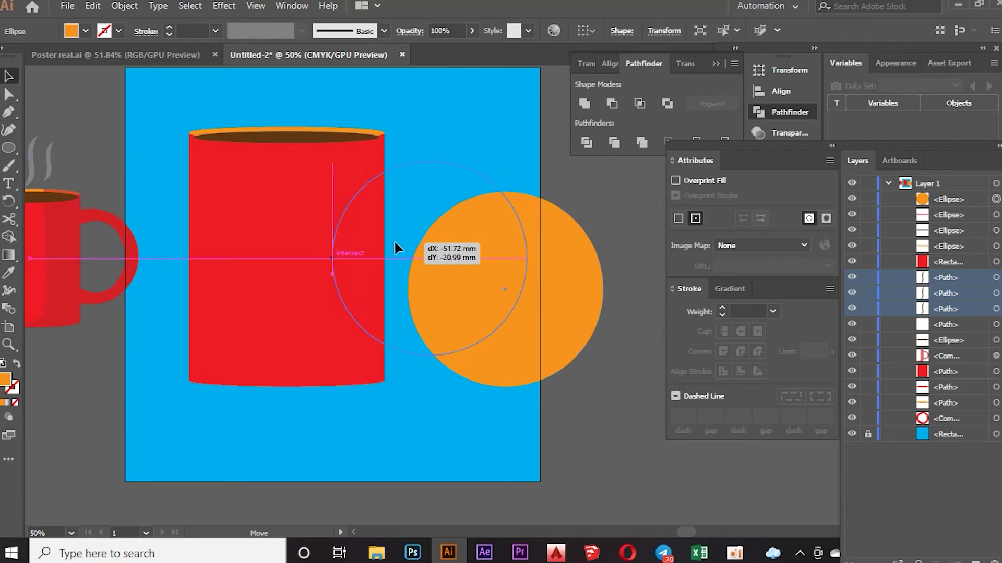
{"action": "left_click", "coordinate": [85, 31]}
{"action": "left_click", "coordinate": [48, 49]}
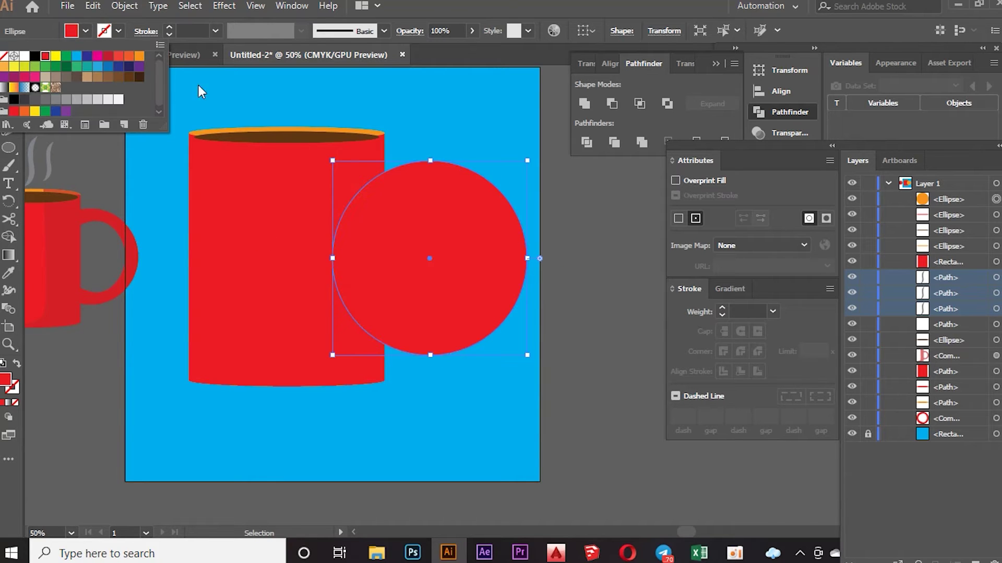
{"action": "left_click_drag", "start_coordinate": [401, 194], "coordinate": [393, 194]}
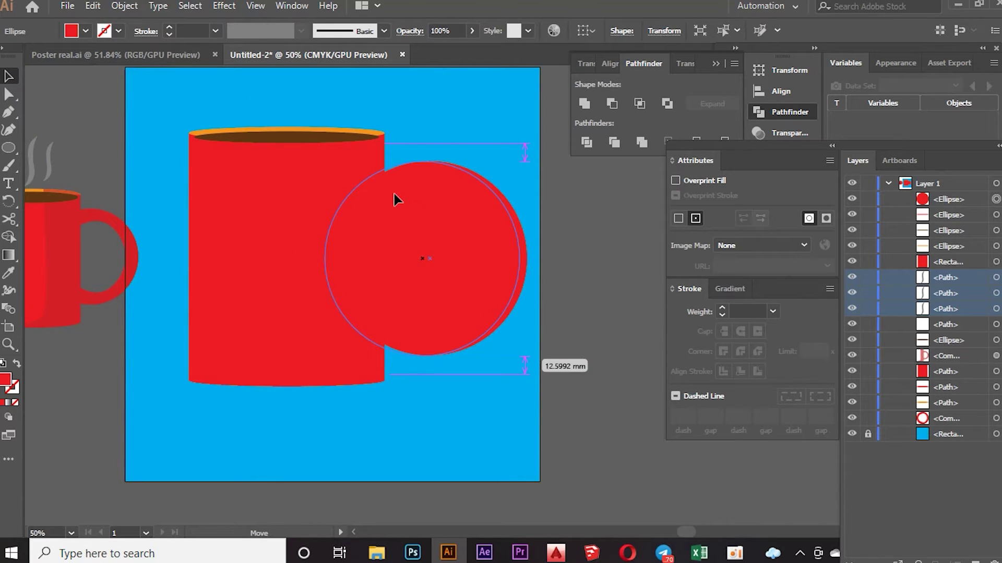
{"action": "left_click_drag", "start_coordinate": [444, 216], "coordinate": [422, 214]}
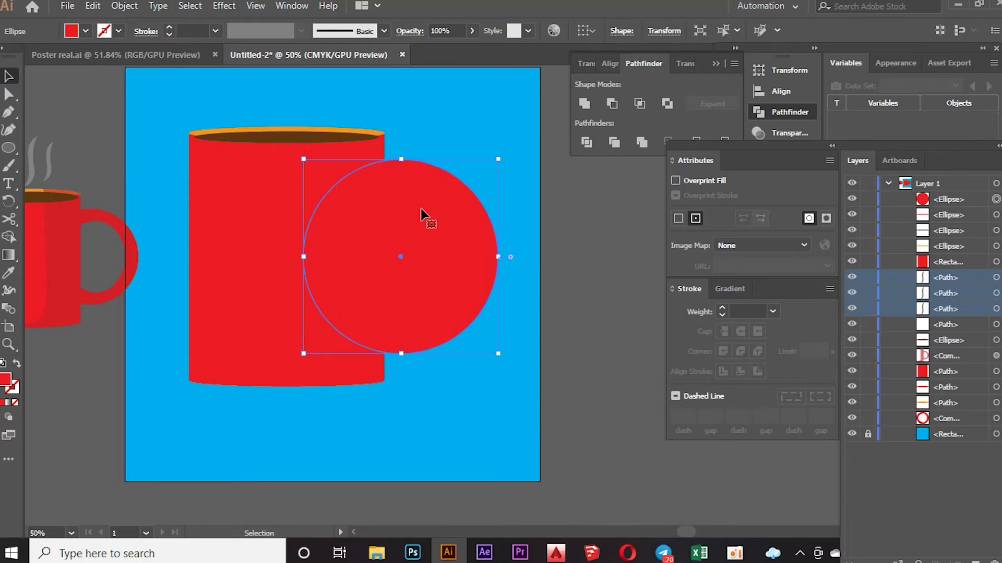
Paste a copy of the circle in front, fill it orange and shrink it around its centre.
{"action": "key", "text": "a"}
{"action": "key", "text": "ctrl+c"}
{"action": "key", "text": "ctrl+f"}
{"action": "key", "text": "v"}
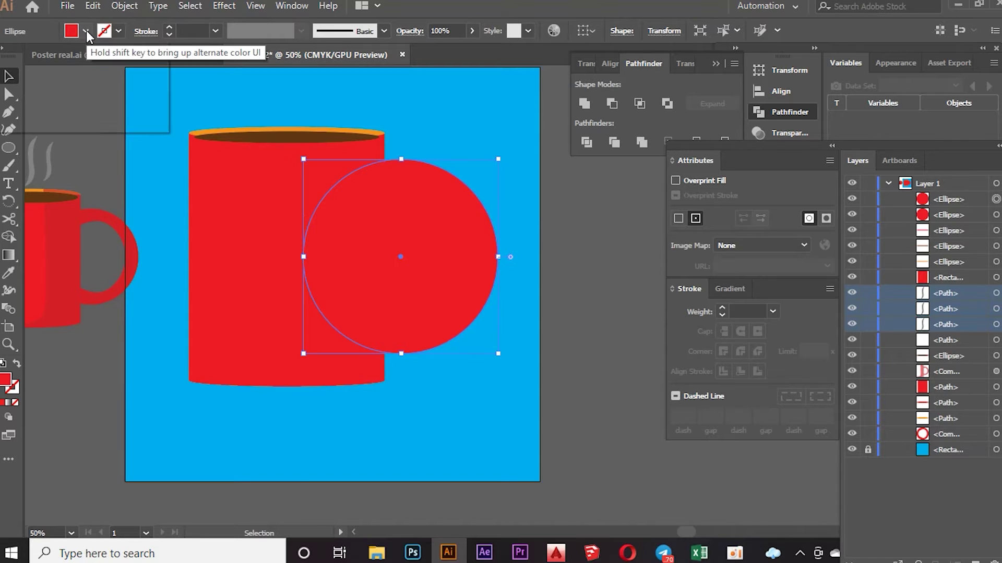
{"action": "left_click", "coordinate": [86, 31]}
{"action": "left_click", "coordinate": [138, 56]}
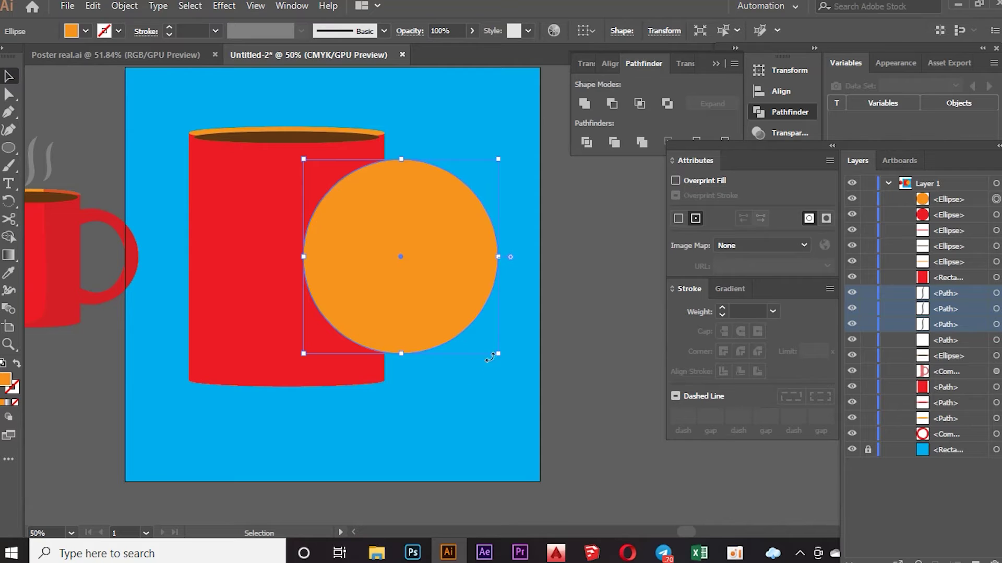
{"action": "left_click_drag", "start_coordinate": [498, 353], "coordinate": [470, 329]}
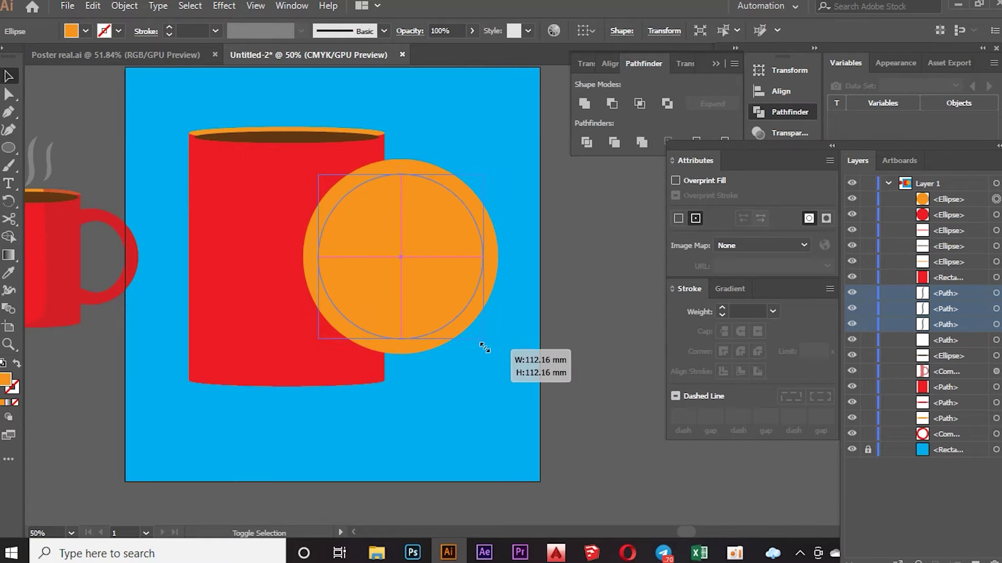
{"action": "left_click_drag", "start_coordinate": [470, 330], "coordinate": [466, 324]}
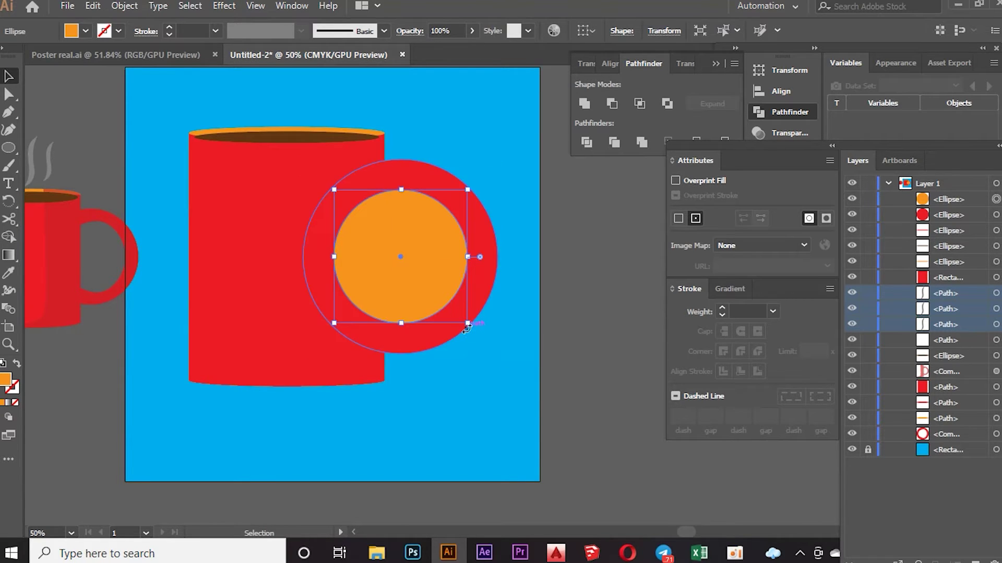
Punch the orange circle out of the red one with Pathfinder Minus Front.
{"action": "left_click", "coordinate": [473, 137]}
{"action": "left_click", "coordinate": [426, 245]}
{"action": "left_click_drag", "start_coordinate": [496, 156], "coordinate": [404, 308]}
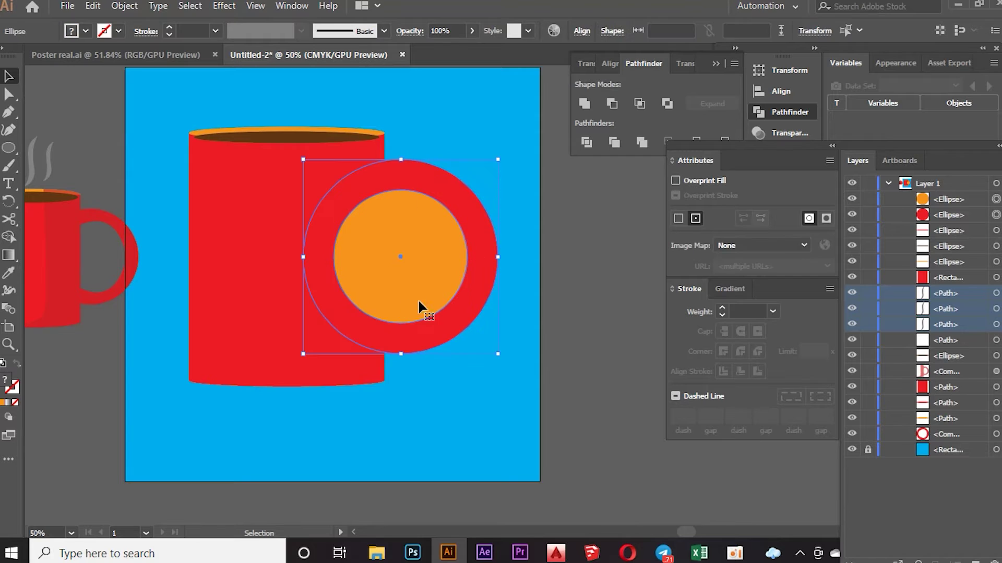
{"action": "left_click", "coordinate": [611, 103]}
{"action": "left_click", "coordinate": [426, 112]}
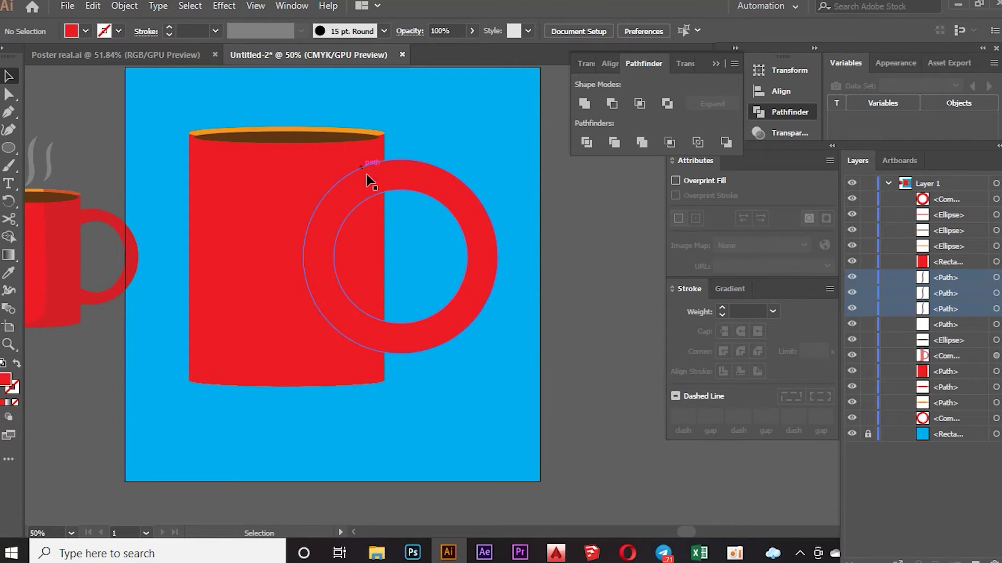
Reshape the handle's inner opening into a D shape with Direct Selection.
{"action": "left_click", "coordinate": [394, 190]}
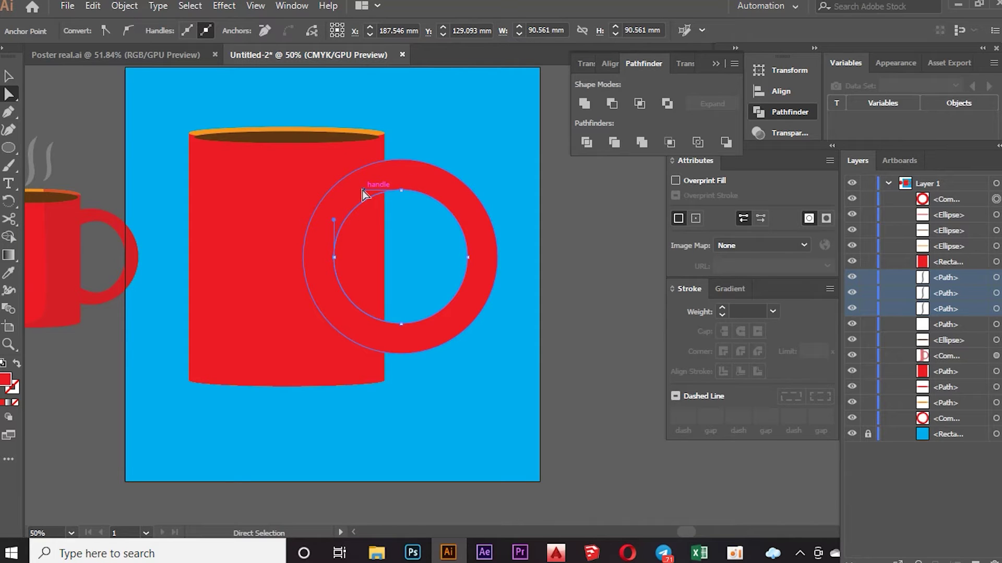
{"action": "left_click_drag", "start_coordinate": [364, 192], "coordinate": [362, 197]}
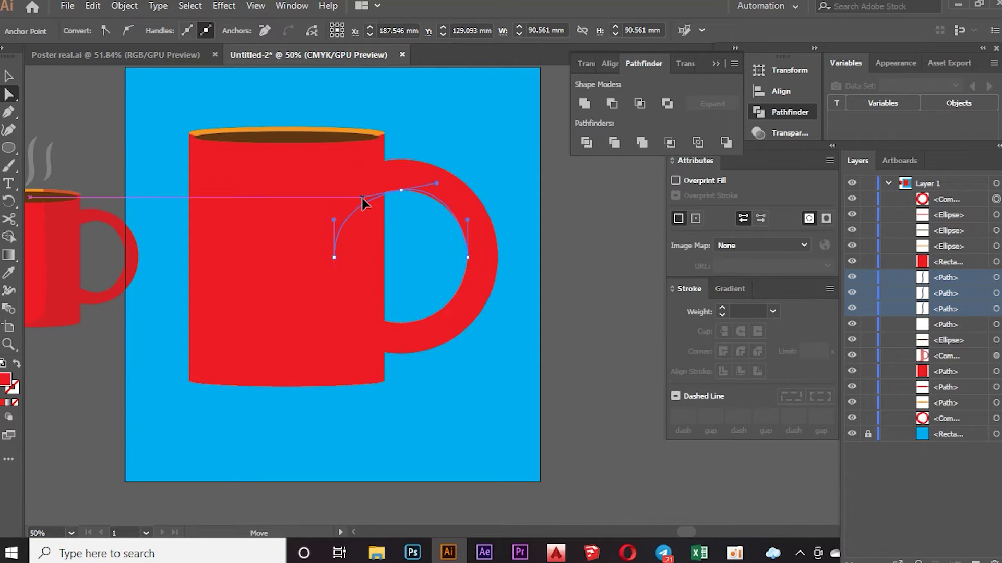
{"action": "left_click_drag", "start_coordinate": [401, 326], "coordinate": [366, 311]}
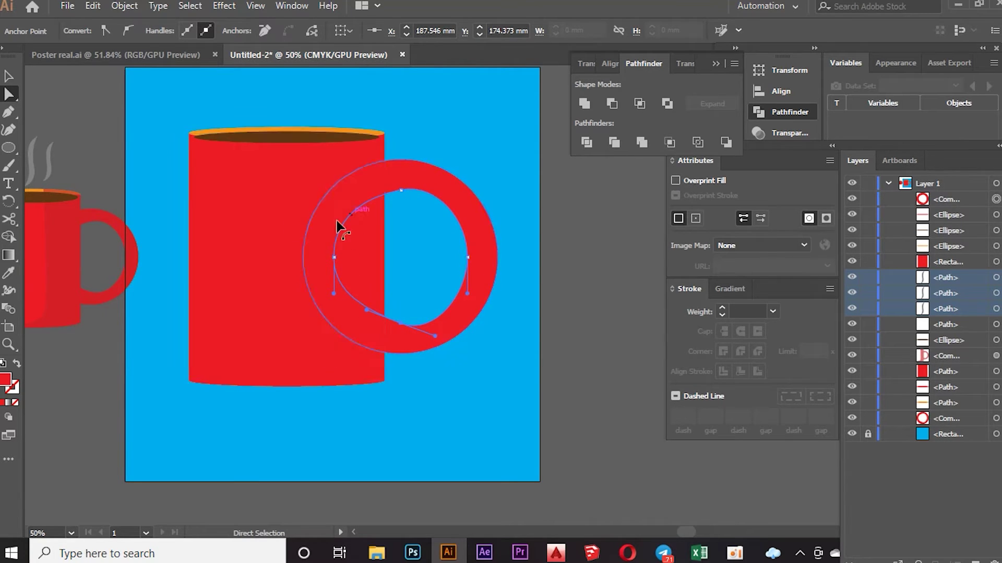
{"action": "left_click", "coordinate": [8, 78]}
{"action": "left_click", "coordinate": [289, 99]}
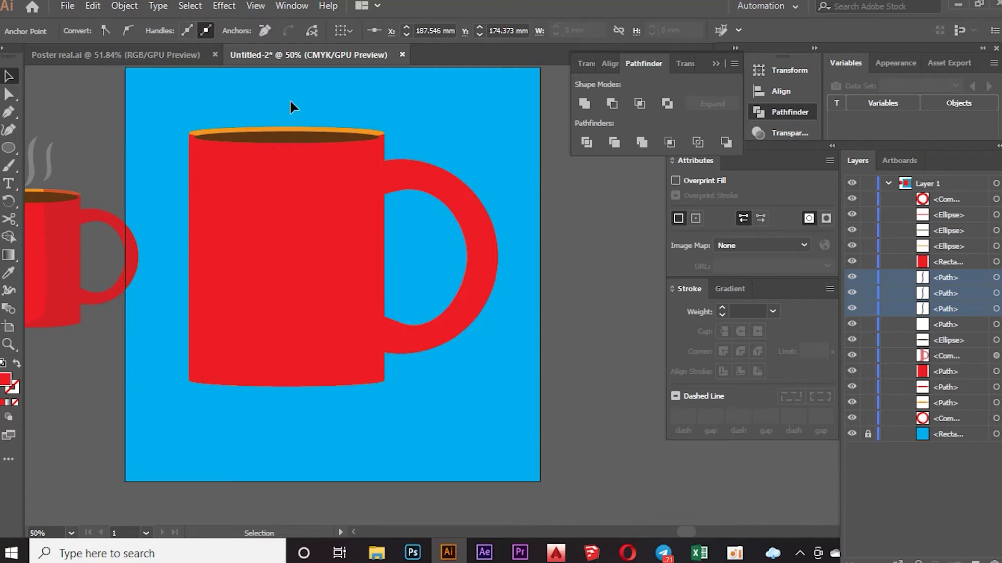
Move the handle's Compound Path layer just below the Rectangle in Layers.
{"action": "left_click", "coordinate": [996, 199]}
{"action": "left_click_drag", "start_coordinate": [959, 198], "coordinate": [969, 268]}
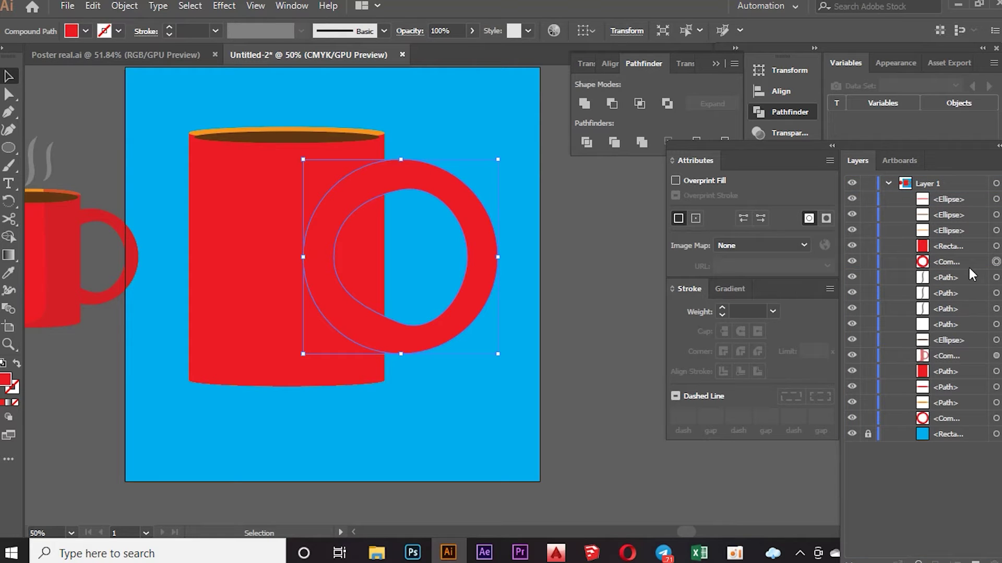
{"action": "left_click_drag", "start_coordinate": [964, 261], "coordinate": [970, 377]}
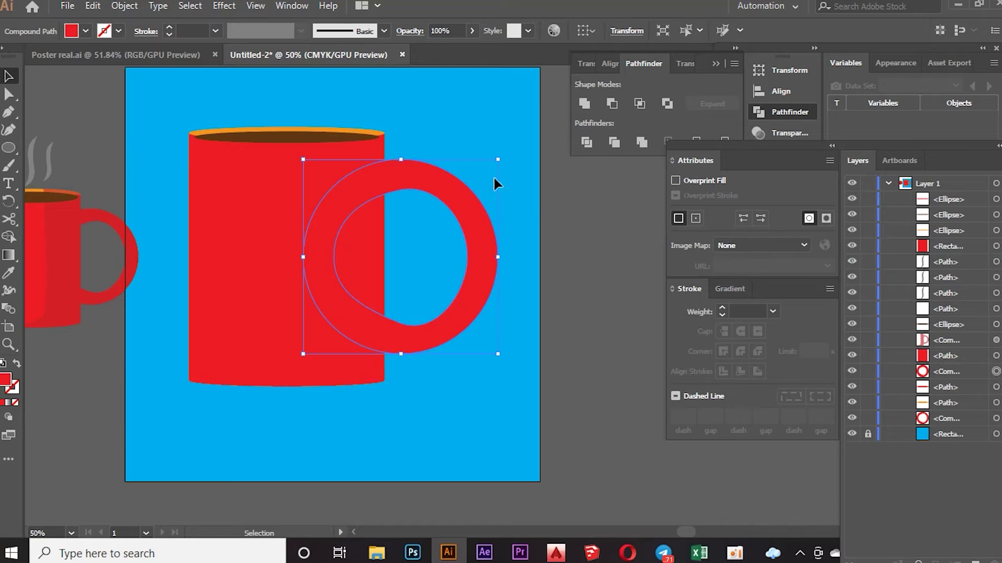
{"action": "left_click", "coordinate": [481, 128]}
{"action": "left_click", "coordinate": [950, 356]}
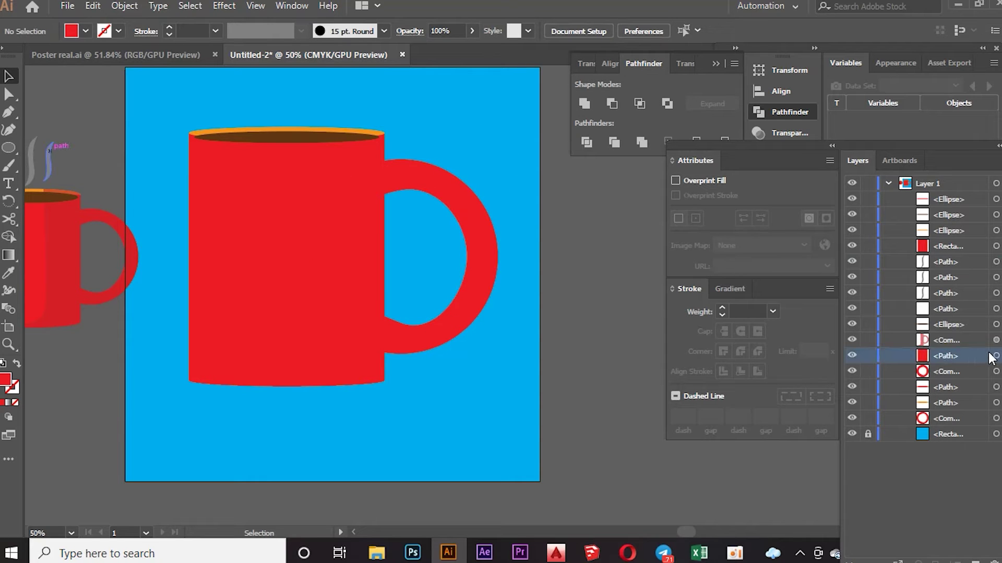
{"action": "left_click", "coordinate": [996, 370]}
{"action": "left_click_drag", "start_coordinate": [961, 375], "coordinate": [955, 256]}
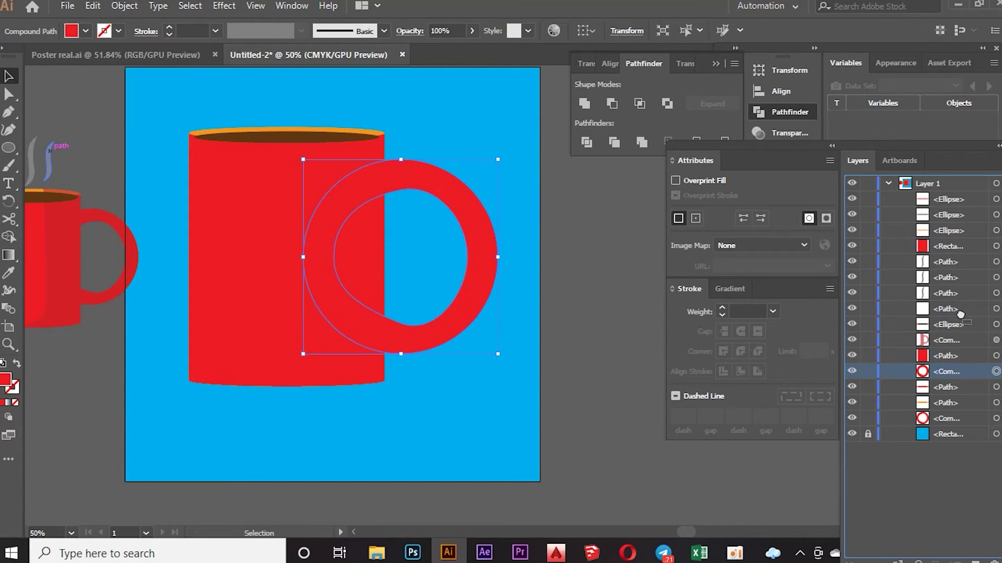
{"action": "left_click", "coordinate": [497, 208]}
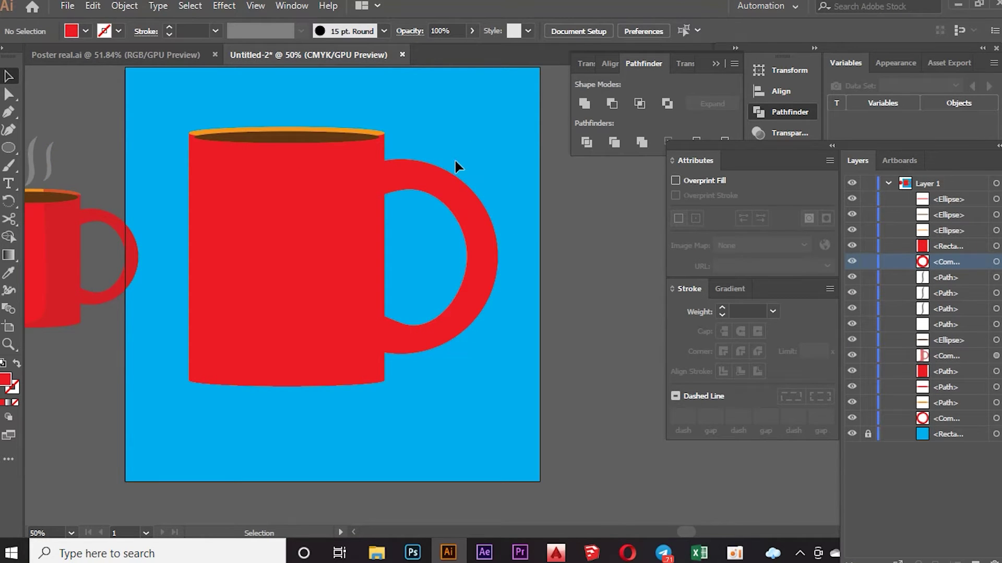
{"action": "scroll", "coordinate": [409, 201], "scroll_direction": "down", "scroll_amount": 2}
{"action": "scroll", "coordinate": [368, 211], "scroll_direction": "up", "scroll_amount": 1}
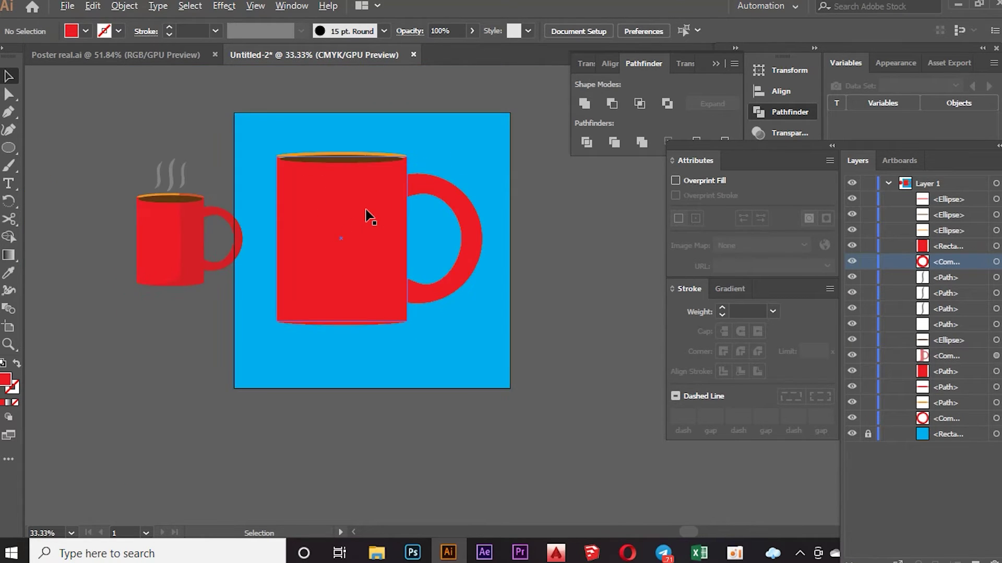
{"action": "scroll", "coordinate": [365, 212], "scroll_direction": "up", "scroll_amount": 1}
{"action": "scroll", "coordinate": [358, 184], "scroll_direction": "up", "scroll_amount": 1}
{"action": "scroll", "coordinate": [358, 185], "scroll_direction": "up", "scroll_amount": 1}
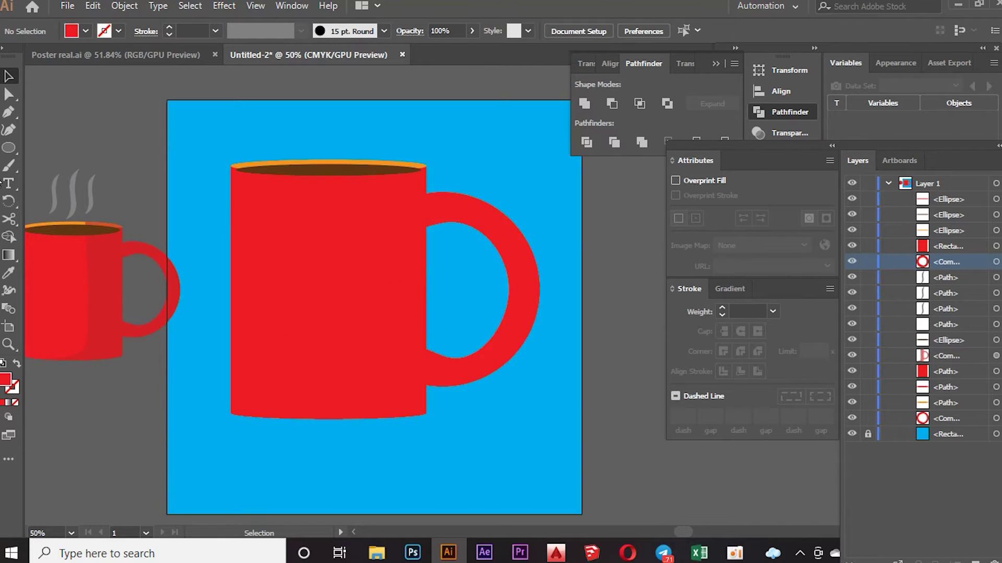
Start a Pen path above the rim and curve it down the mug's centre to its bottom-left.
{"action": "left_click", "coordinate": [8, 112]}
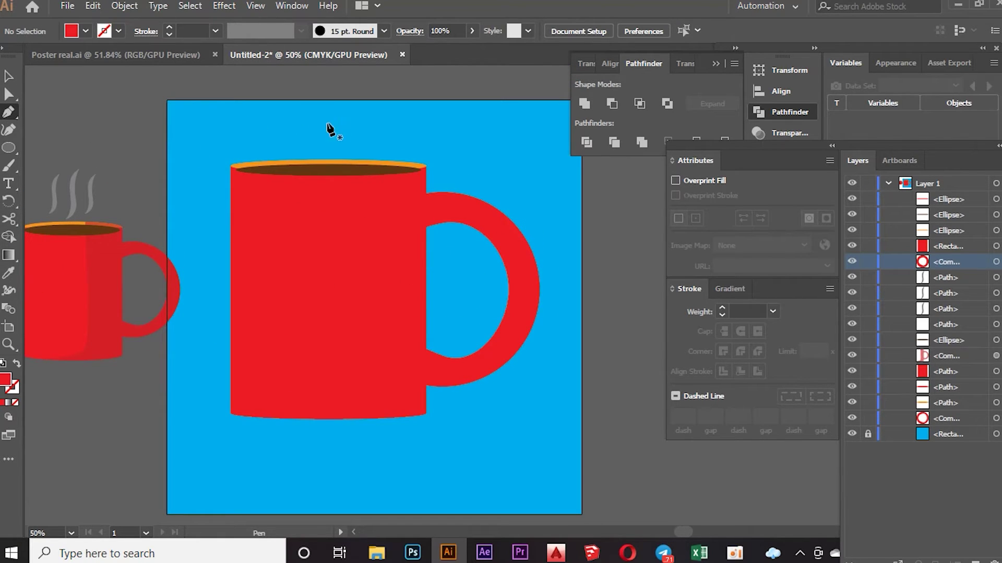
{"action": "left_click", "coordinate": [375, 120]}
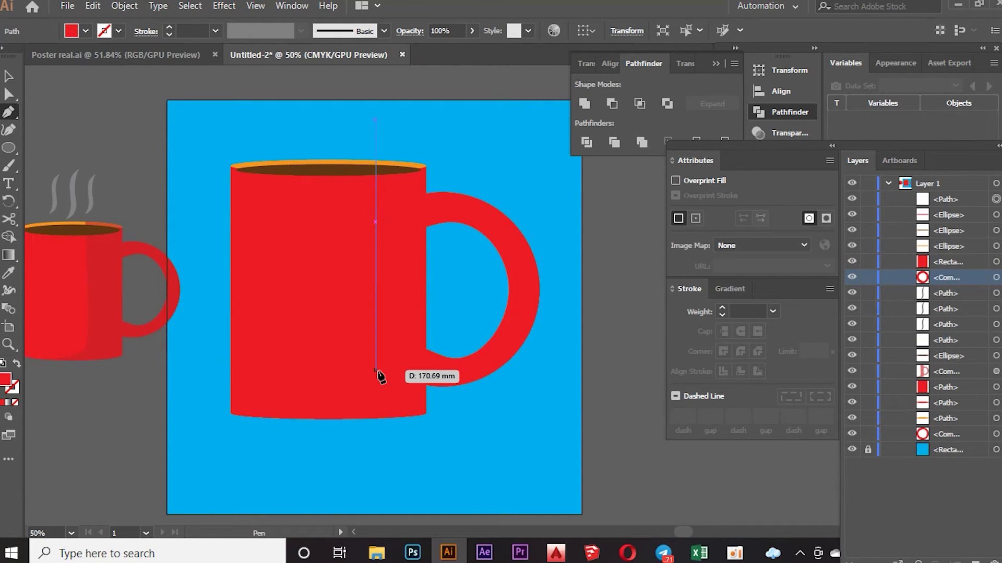
{"action": "left_click", "coordinate": [373, 406]}
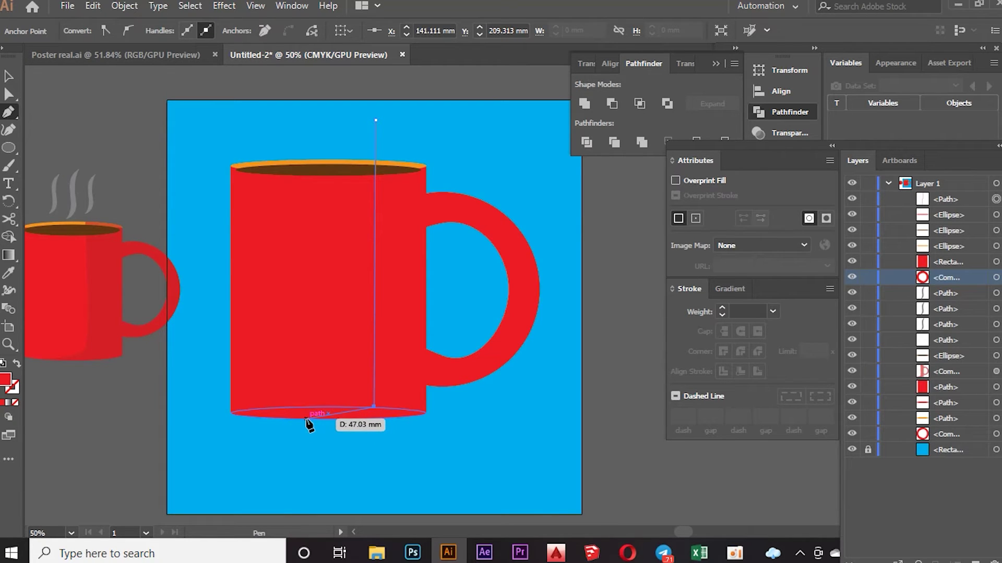
{"action": "key", "text": "ctrl+z"}
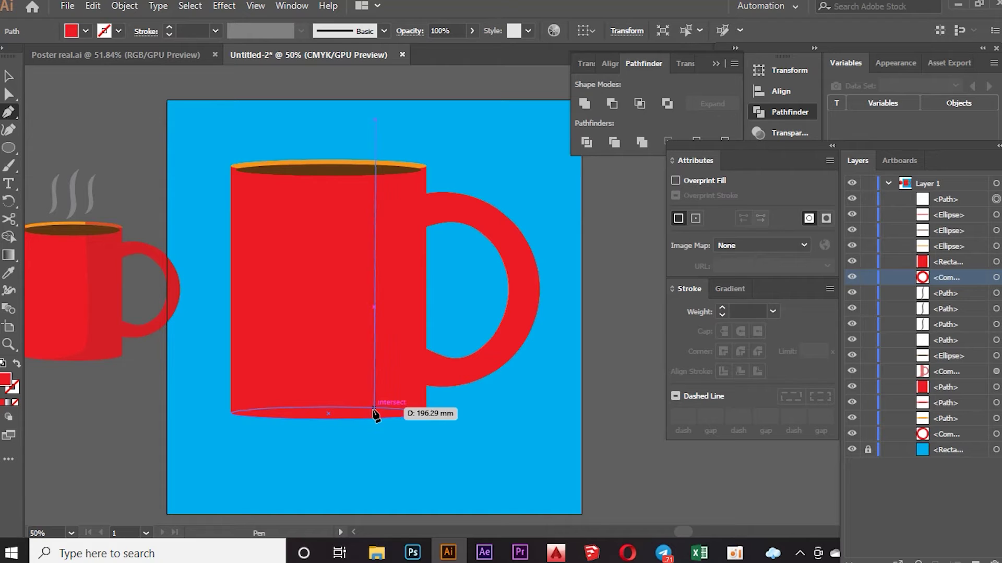
{"action": "mouse_move", "coordinate": [374, 409]}
{"action": "left_mouse_down"}
{"action": "mouse_move", "coordinate": [351, 431]}
{"action": "mouse_move", "coordinate": [328, 420]}
{"action": "left_mouse_up"}
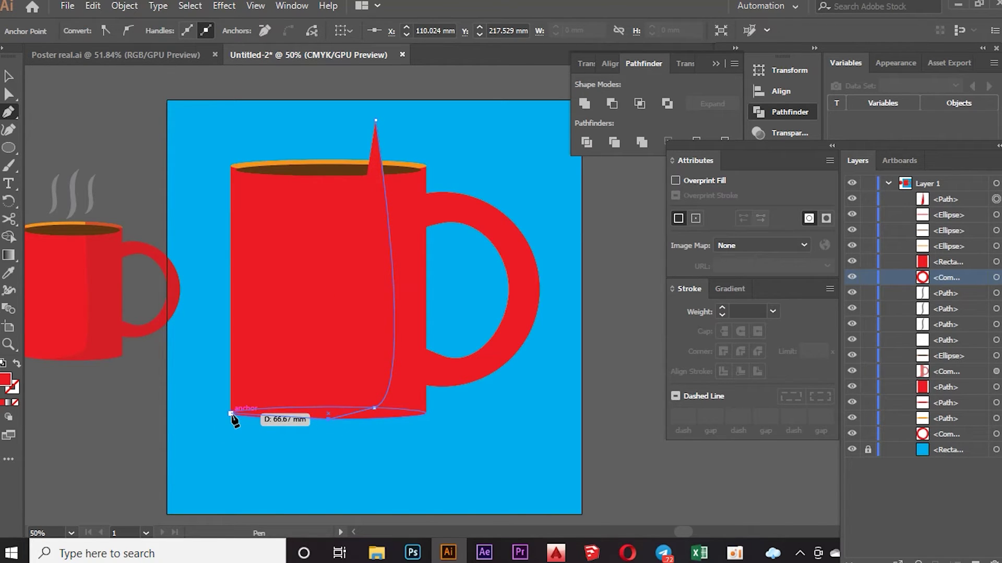
{"action": "left_click_drag", "start_coordinate": [231, 415], "coordinate": [207, 415]}
Continue the path below the mug, around past the handle, and close it at the start.
{"action": "left_click", "coordinate": [206, 420]}
{"action": "left_click", "coordinate": [239, 454]}
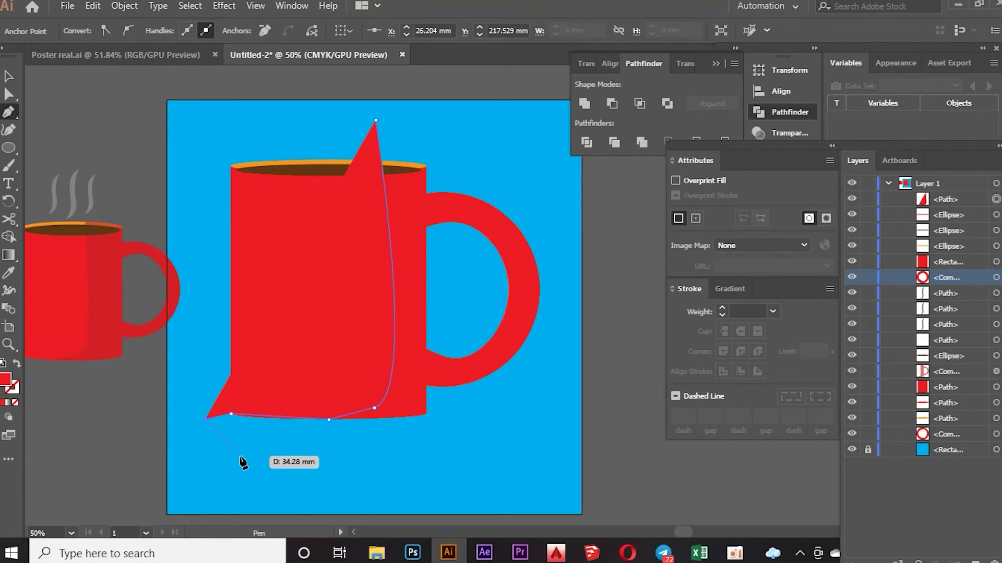
{"action": "left_click", "coordinate": [395, 457]}
{"action": "left_click", "coordinate": [475, 442]}
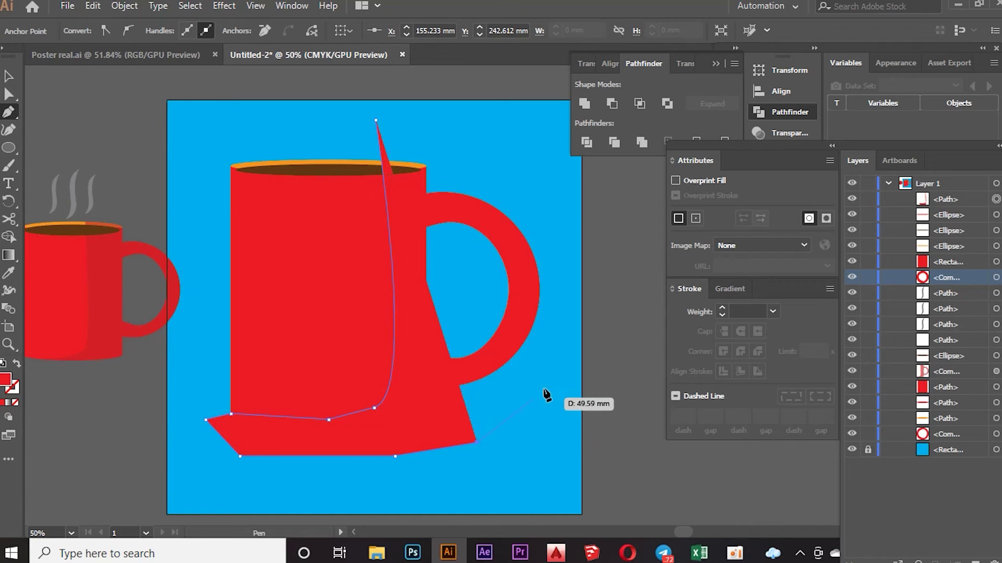
{"action": "left_click", "coordinate": [557, 377]}
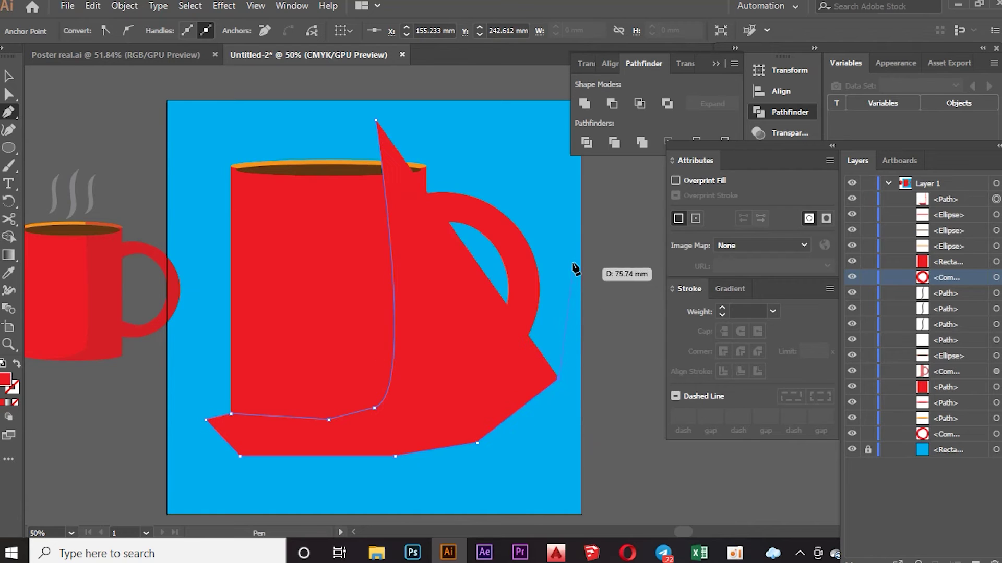
{"action": "left_click", "coordinate": [557, 161]}
{"action": "left_click", "coordinate": [377, 121]}
{"action": "key", "text": "v"}
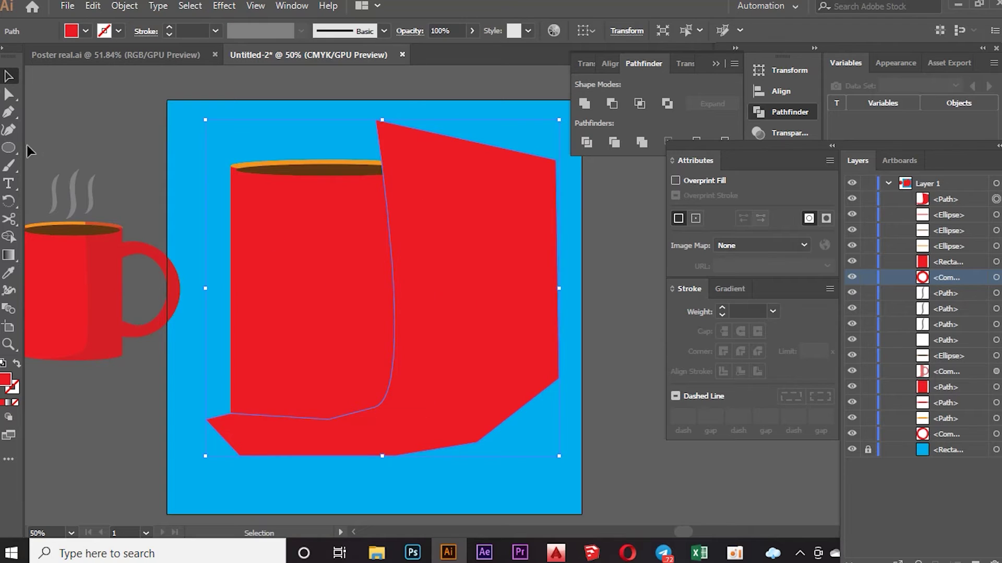
Fill the shadow shape with dark crimson BE1E2D.
{"action": "left_click", "coordinate": [85, 31]}
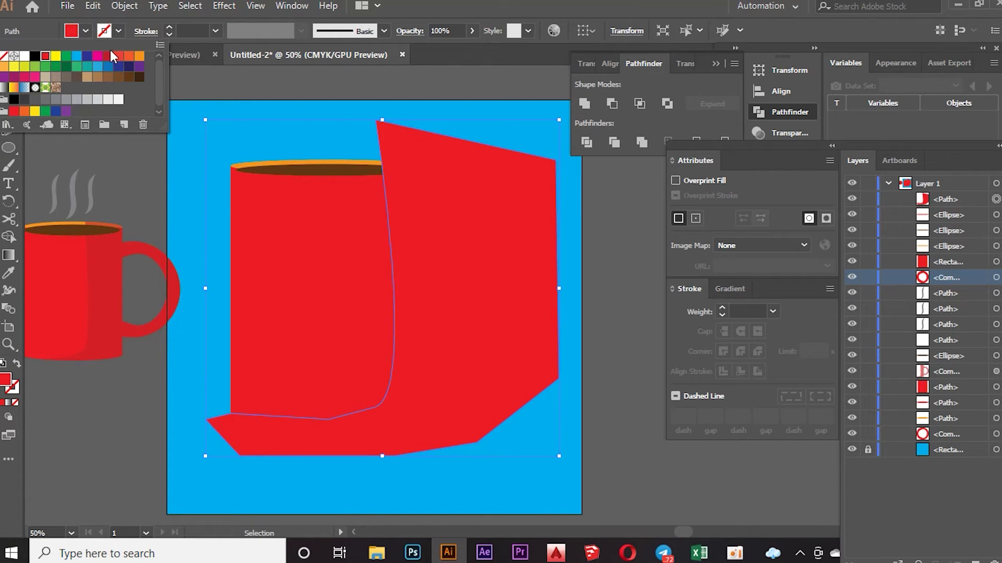
{"action": "left_click", "coordinate": [109, 55]}
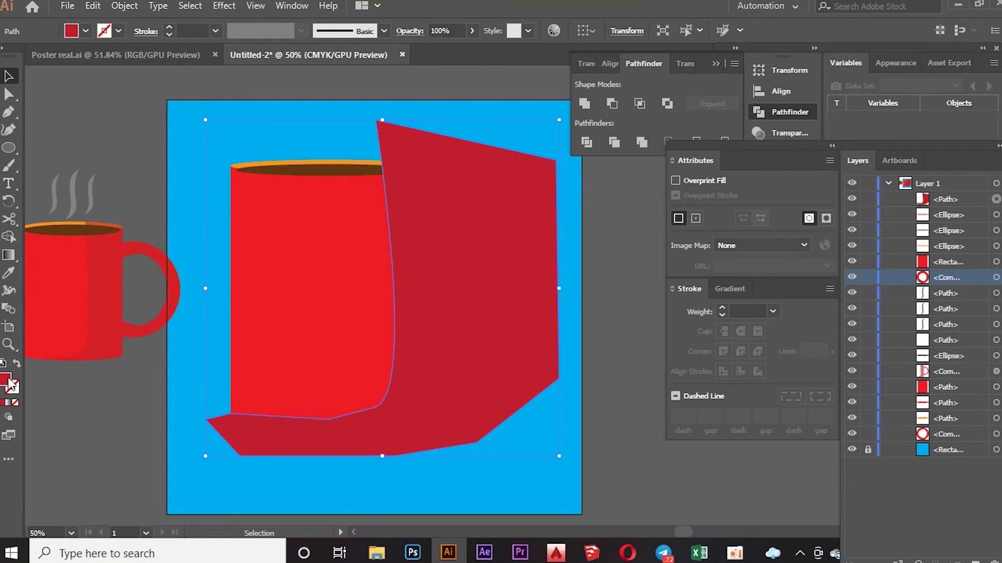
{"action": "double_click", "coordinate": [7, 380]}
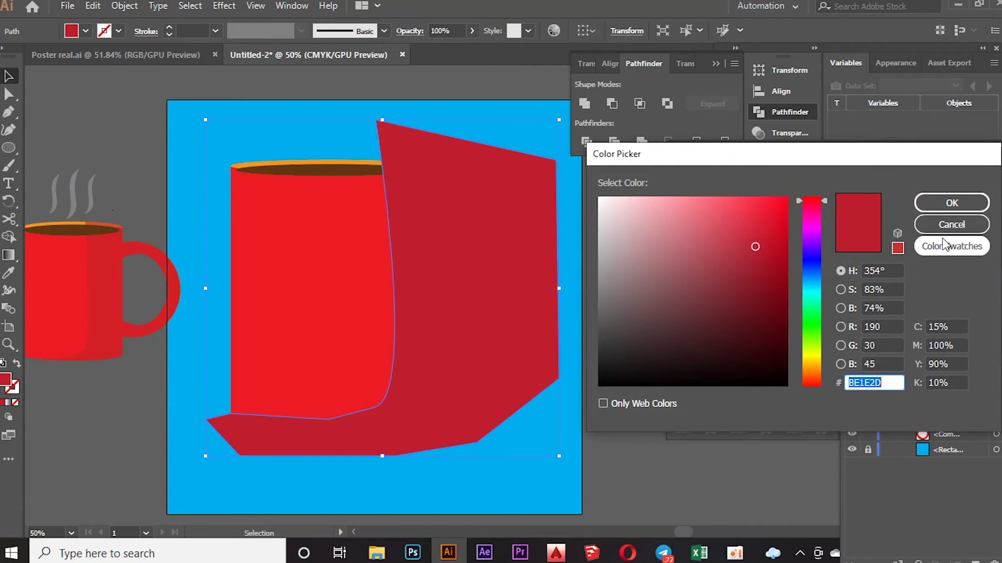
{"action": "left_click", "coordinate": [970, 224]}
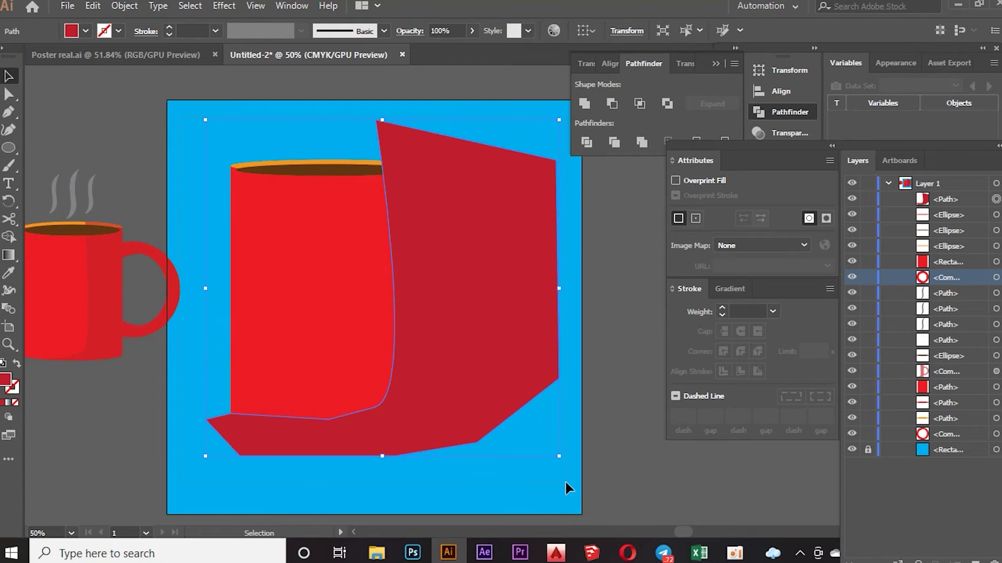
Trim the shadow with Shape Builder, deleting the excess outside the mug and the handle's inner region.
{"action": "key", "text": "ctrl+a"}
{"action": "left_click", "coordinate": [9, 238]}
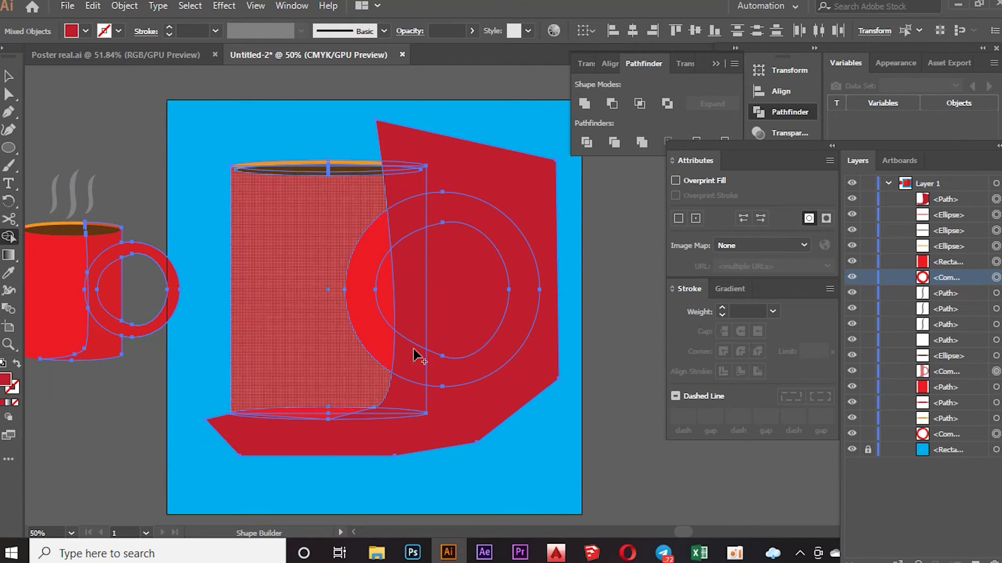
{"action": "left_click", "coordinate": [468, 411], "text": "alt"}
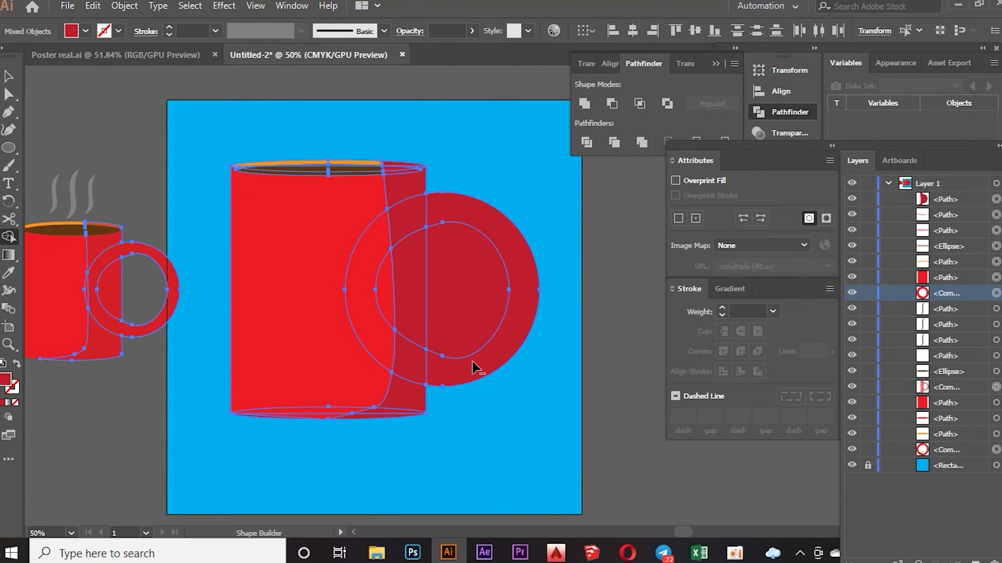
{"action": "left_click", "coordinate": [466, 329], "text": "alt"}
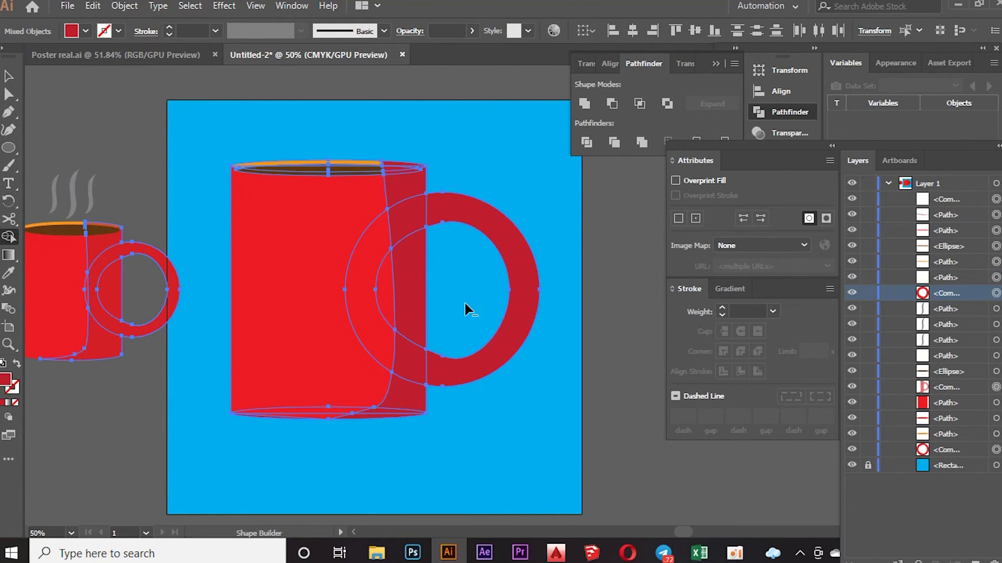
{"action": "left_click", "coordinate": [8, 94]}
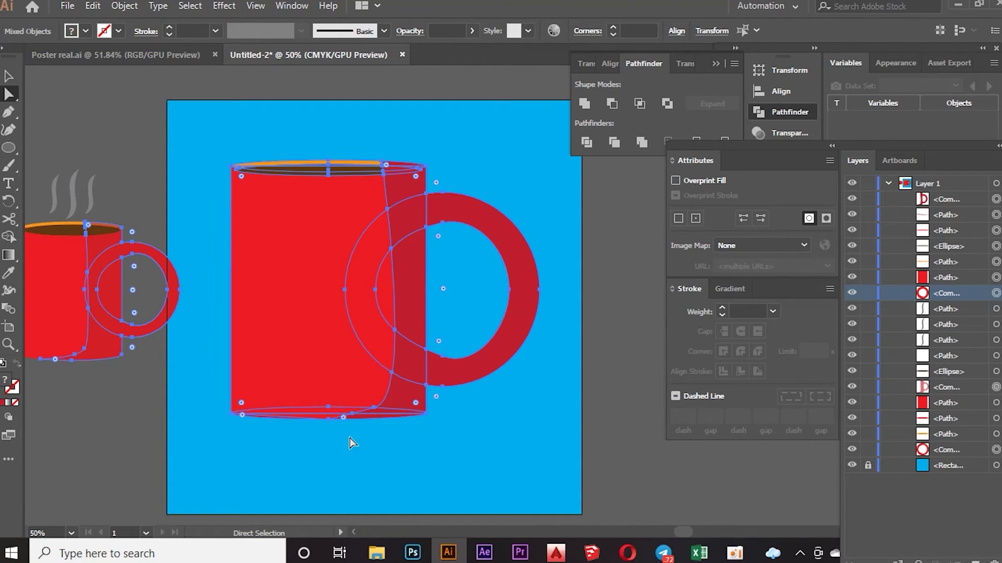
{"action": "left_click", "coordinate": [346, 464]}
{"action": "scroll", "coordinate": [347, 465], "scroll_direction": "up", "scroll_amount": 2}
Nudge the mug's bottom-edge anchor up and trial-move the shadow's bottom anchor, undoing it.
{"action": "scroll", "coordinate": [346, 464], "scroll_direction": "down", "scroll_amount": 1}
{"action": "scroll", "coordinate": [345, 463], "scroll_direction": "up", "scroll_amount": 3}
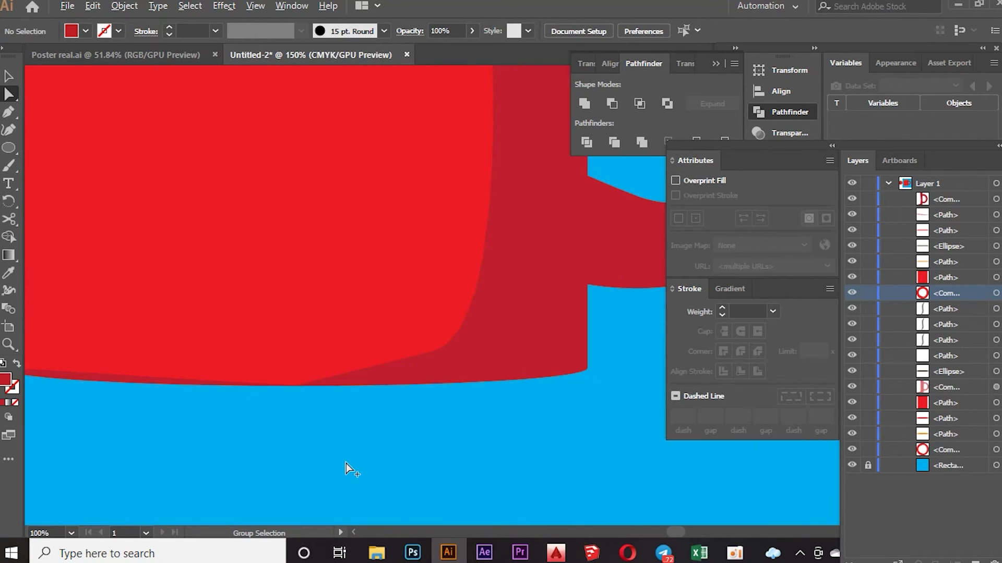
{"action": "left_click", "coordinate": [300, 384]}
{"action": "left_click", "coordinate": [240, 384]}
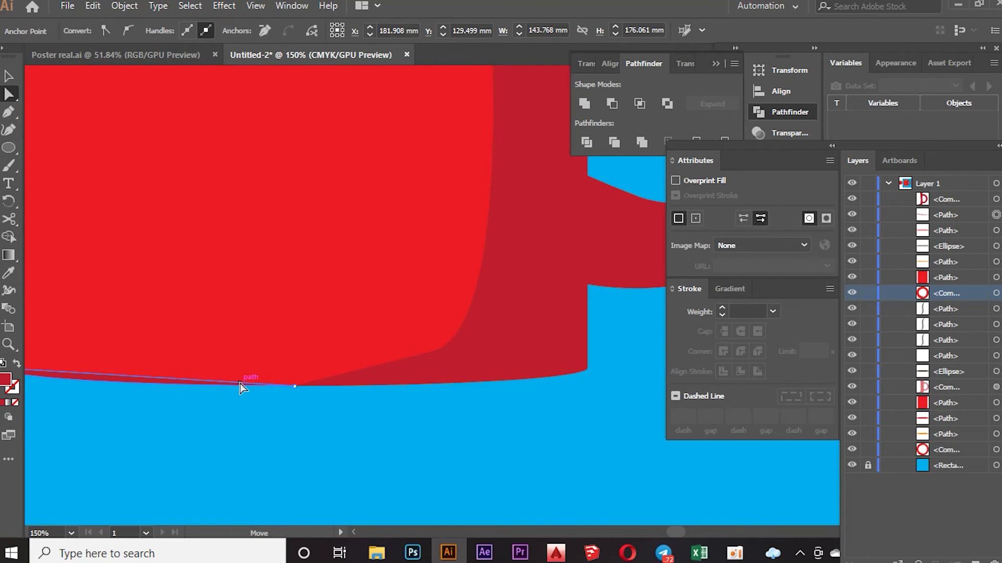
{"action": "left_click", "coordinate": [228, 387]}
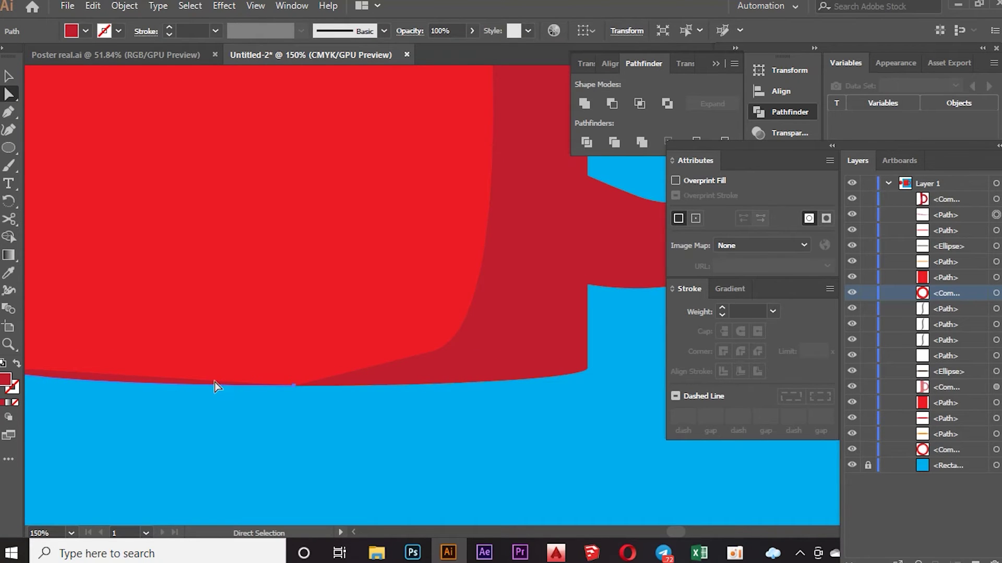
{"action": "left_click", "coordinate": [294, 386]}
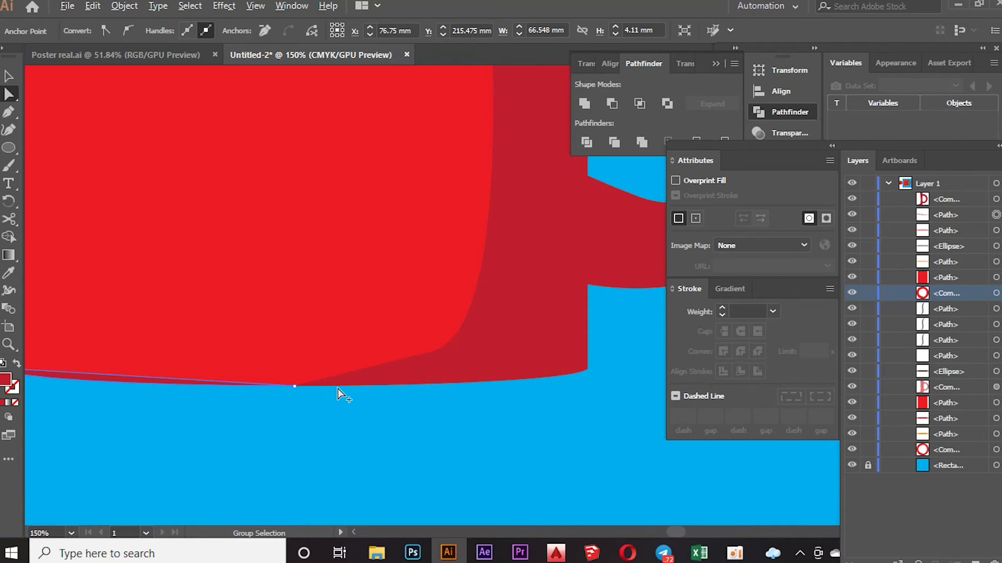
{"action": "scroll", "coordinate": [337, 390], "scroll_direction": "down", "scroll_amount": 1}
{"action": "left_click_drag", "start_coordinate": [307, 386], "coordinate": [308, 382]}
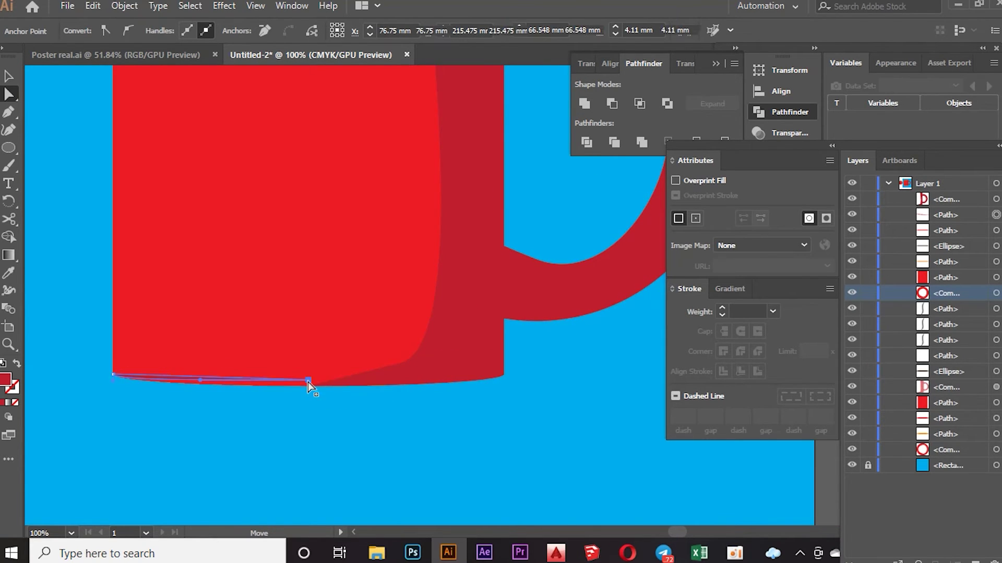
{"action": "left_click", "coordinate": [310, 388]}
{"action": "left_click_drag", "start_coordinate": [312, 386], "coordinate": [252, 384]}
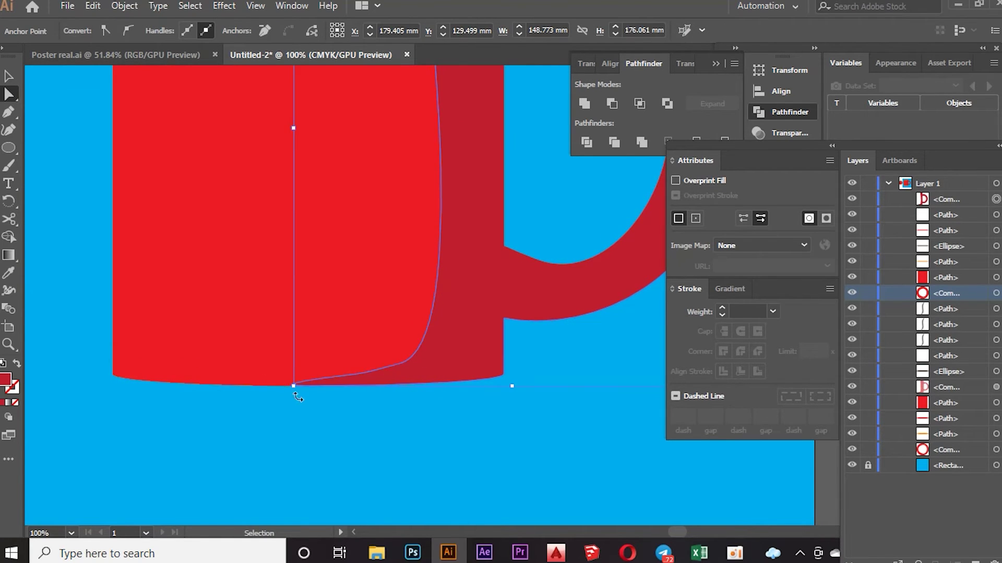
{"action": "left_click_drag", "start_coordinate": [253, 384], "coordinate": [301, 386]}
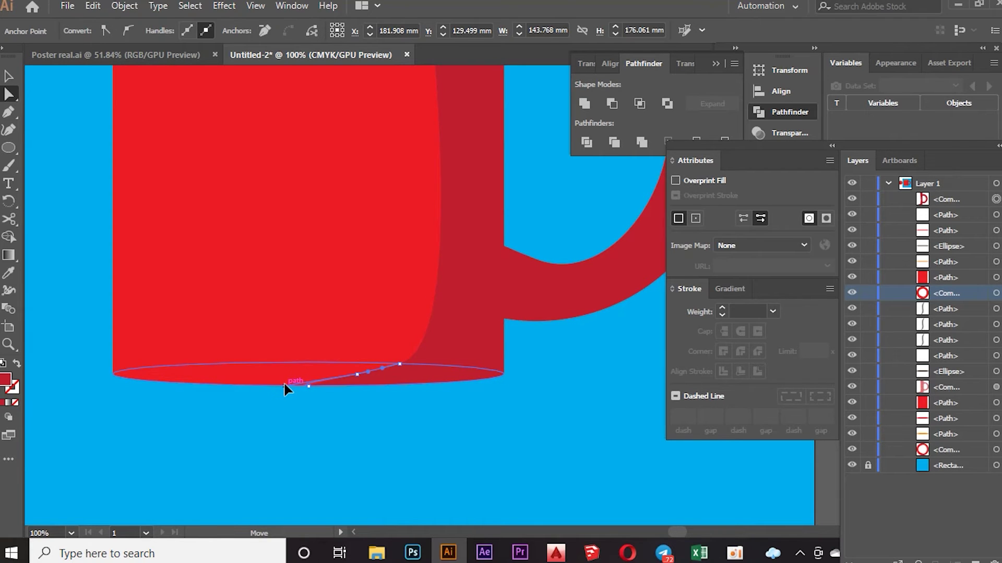
{"action": "key", "text": "ctrl+z"}
Make the shadow's bottom-left anchor a corner and bend its handles into a smooth tapered edge.
{"action": "left_click", "coordinate": [351, 383]}
{"action": "scroll", "coordinate": [358, 380], "scroll_direction": "up", "scroll_amount": 4}
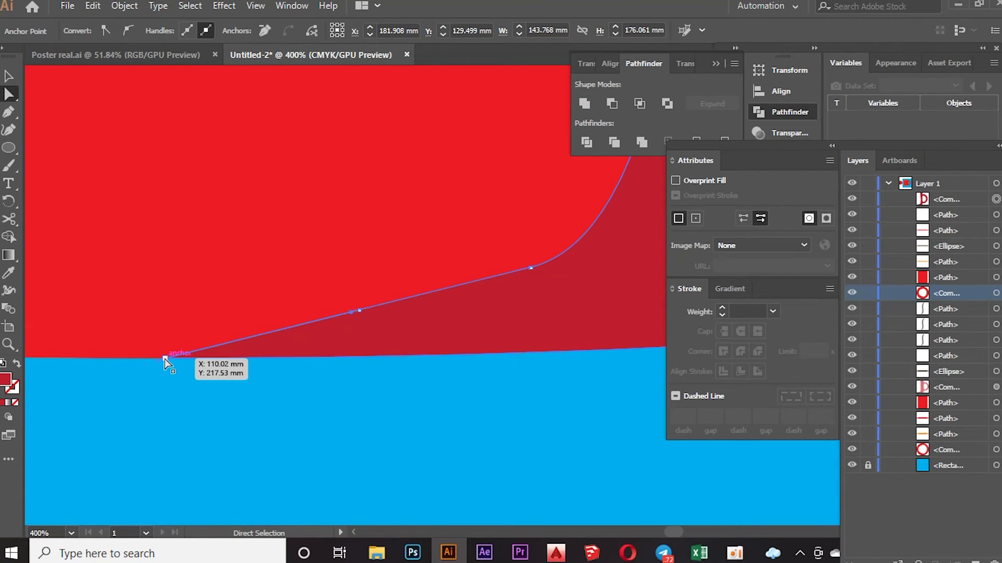
{"action": "left_click", "coordinate": [165, 359]}
{"action": "left_click", "coordinate": [167, 358]}
{"action": "left_click", "coordinate": [166, 357], "text": "ctrl"}
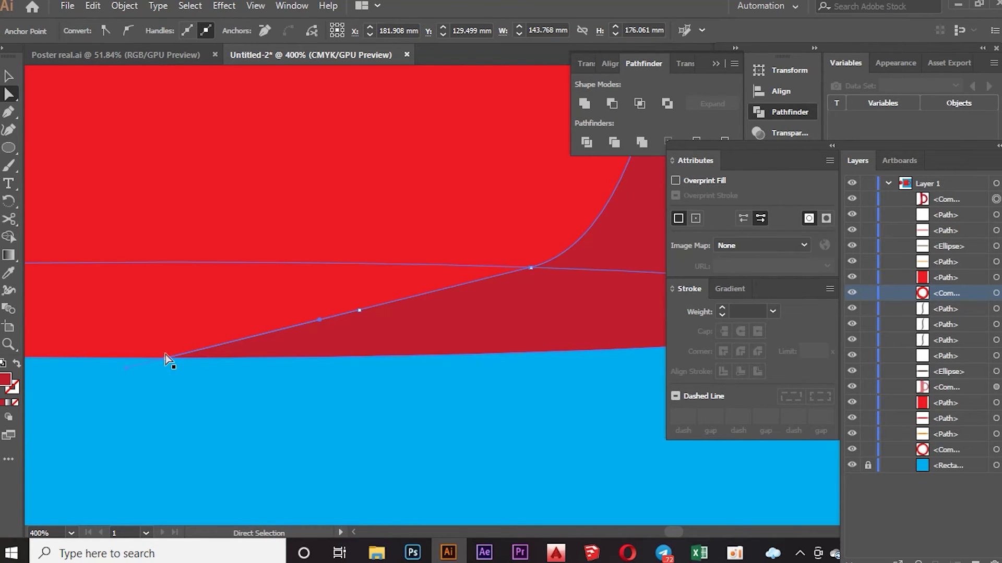
{"action": "mouse_move", "coordinate": [126, 368]}
{"action": "left_mouse_down"}
{"action": "mouse_move", "coordinate": [187, 348]}
{"action": "mouse_move", "coordinate": [179, 360]}
{"action": "mouse_move", "coordinate": [110, 358]}
{"action": "left_mouse_up"}
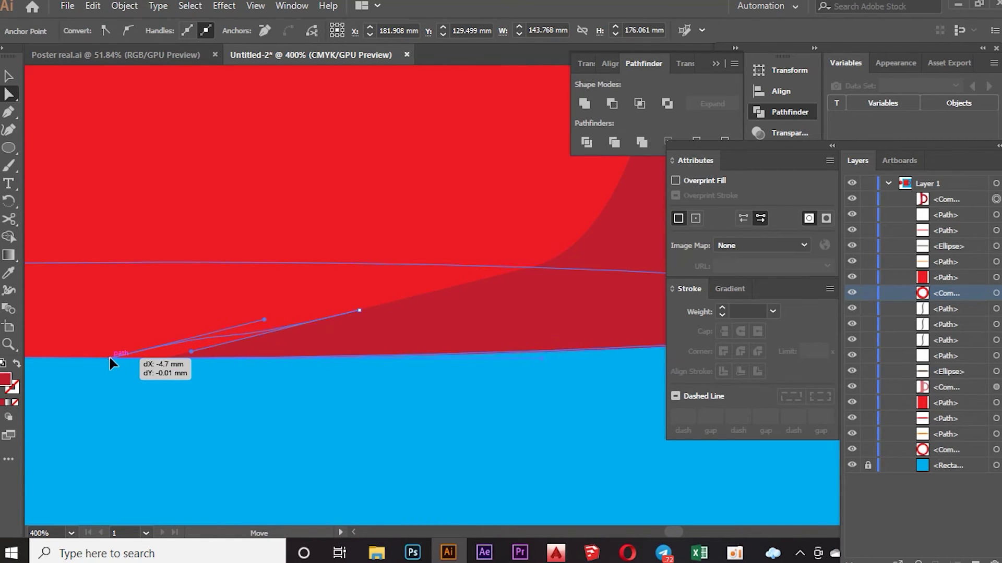
{"action": "left_click_drag", "start_coordinate": [266, 323], "coordinate": [264, 329]}
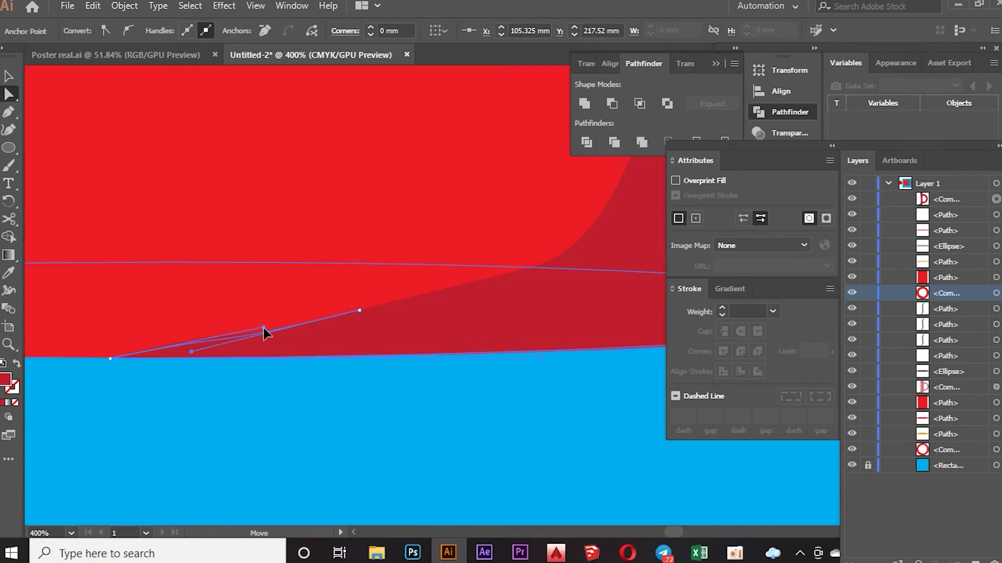
{"action": "left_click", "coordinate": [260, 327]}
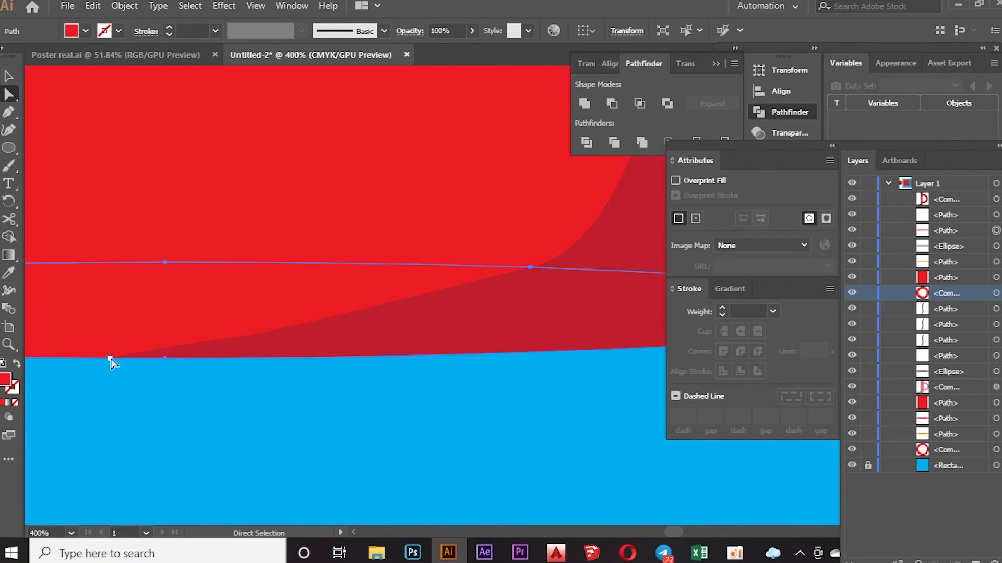
{"action": "left_click", "coordinate": [207, 348]}
{"action": "left_click", "coordinate": [264, 332]}
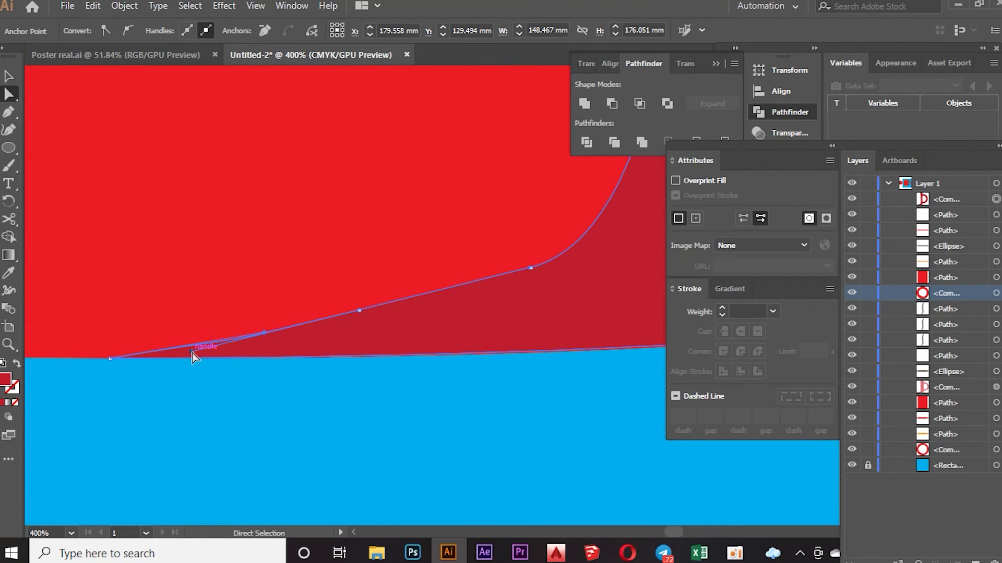
{"action": "left_click_drag", "start_coordinate": [192, 353], "coordinate": [198, 346]}
{"action": "left_click", "coordinate": [230, 299]}
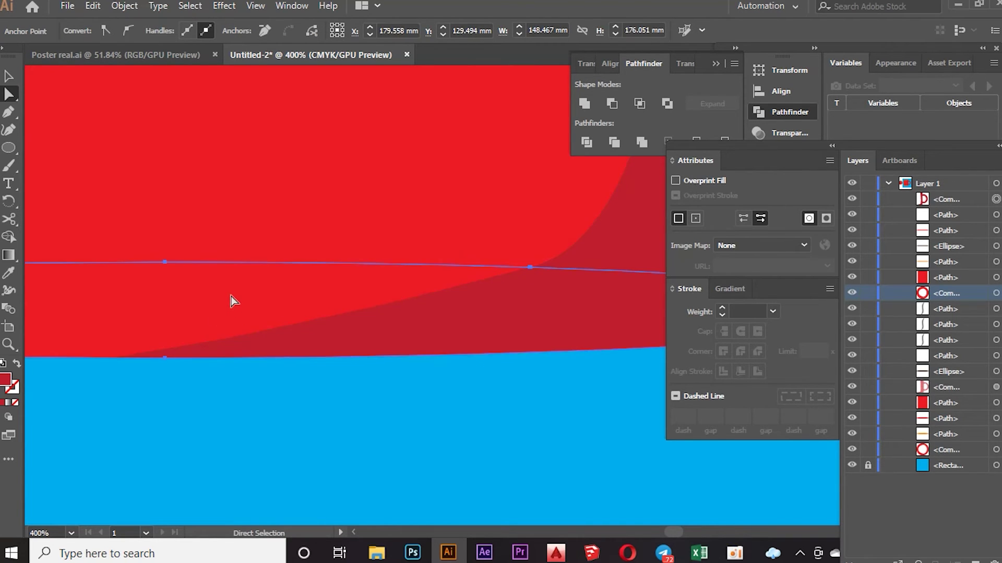
{"action": "key", "text": "ctrl+1"}
Move the shadow compound path and another path lower in the Layers stacking order.
{"action": "scroll", "coordinate": [243, 300], "scroll_direction": "down", "scroll_amount": 4}
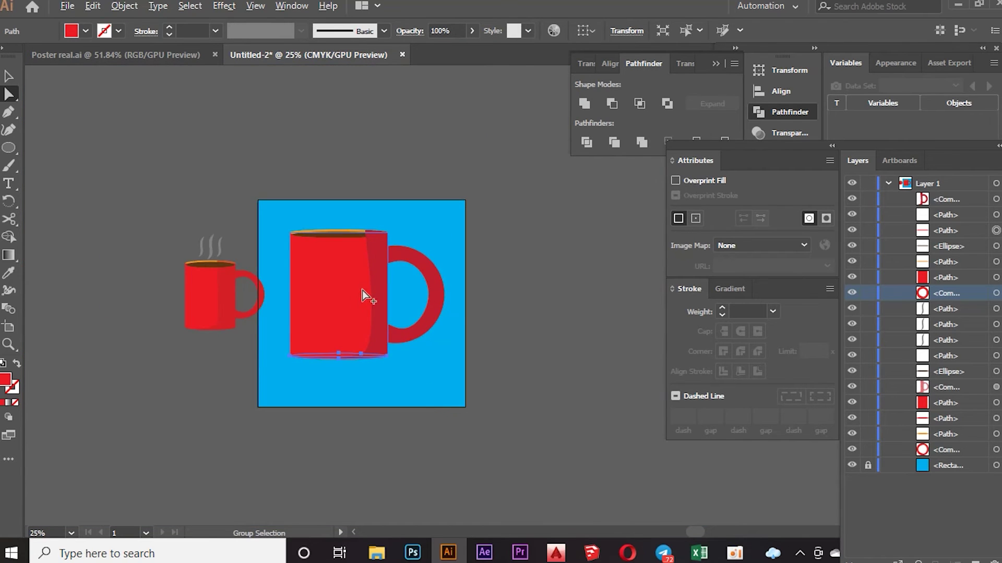
{"action": "scroll", "coordinate": [360, 291], "scroll_direction": "up", "scroll_amount": 2}
{"action": "left_click", "coordinate": [951, 201]}
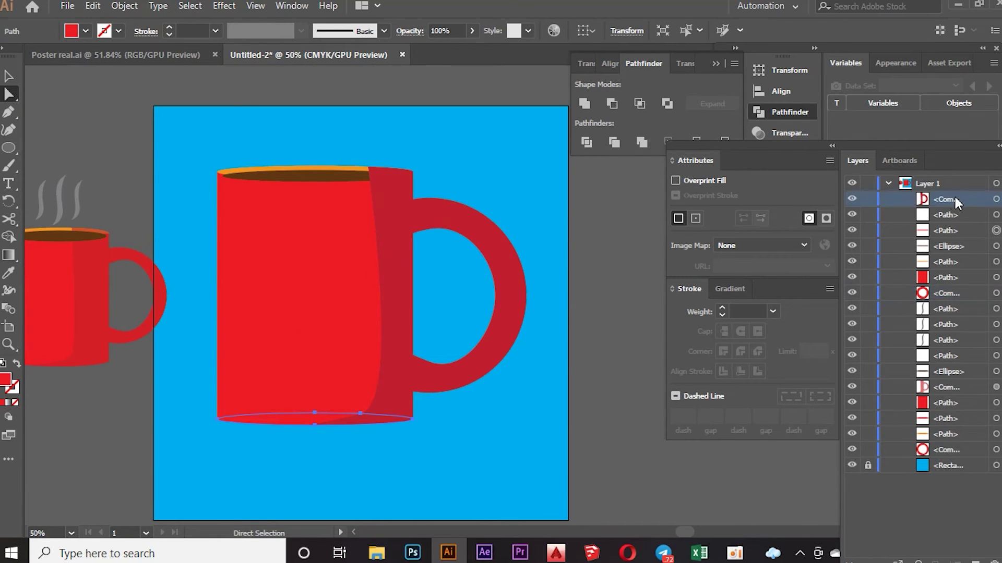
{"action": "left_click", "coordinate": [996, 199]}
{"action": "mouse_move", "coordinate": [964, 203]}
{"action": "left_mouse_down"}
{"action": "mouse_move", "coordinate": [966, 269]}
{"action": "mouse_move", "coordinate": [924, 282]}
{"action": "left_mouse_up"}
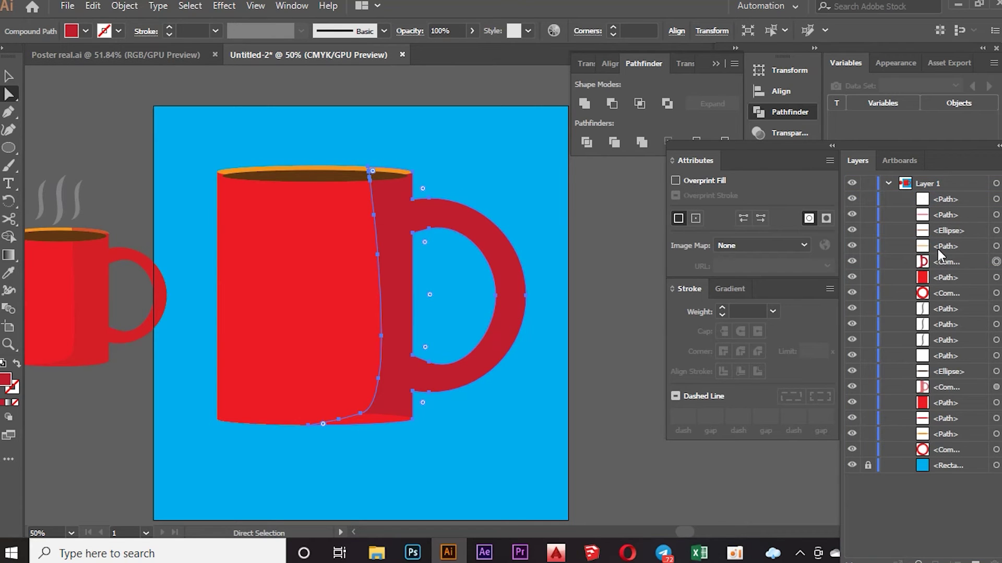
{"action": "left_click_drag", "start_coordinate": [938, 216], "coordinate": [948, 270]}
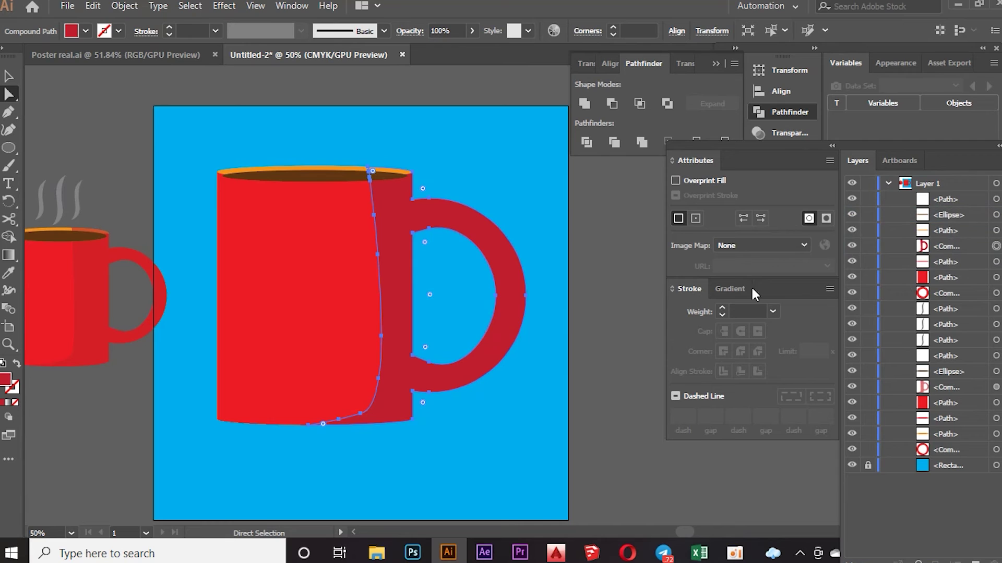
{"action": "left_click", "coordinate": [511, 176]}
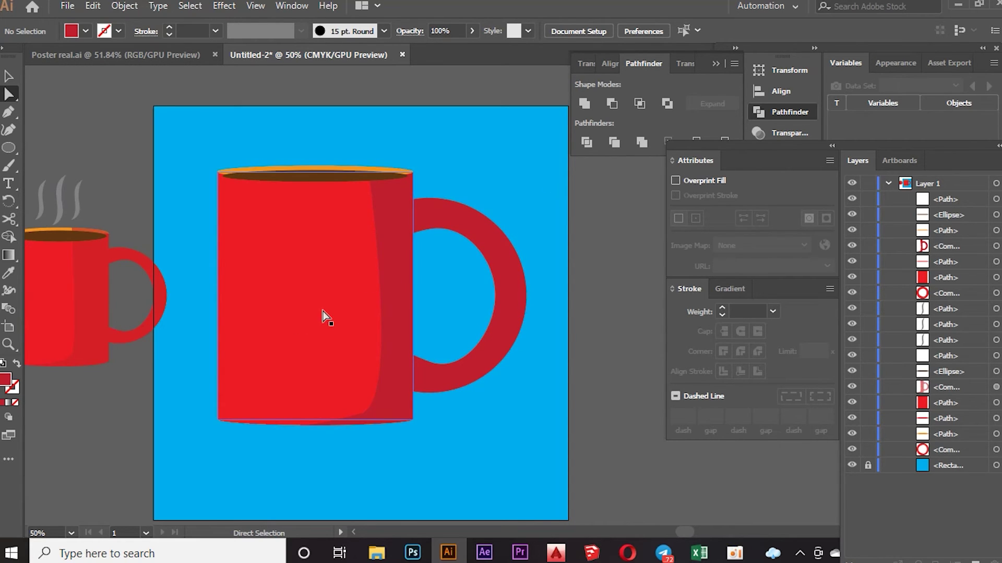
Drag the whole mug lower on the blue artboard with the Selection tool.
{"action": "scroll", "coordinate": [296, 222], "scroll_direction": "up", "scroll_amount": 2}
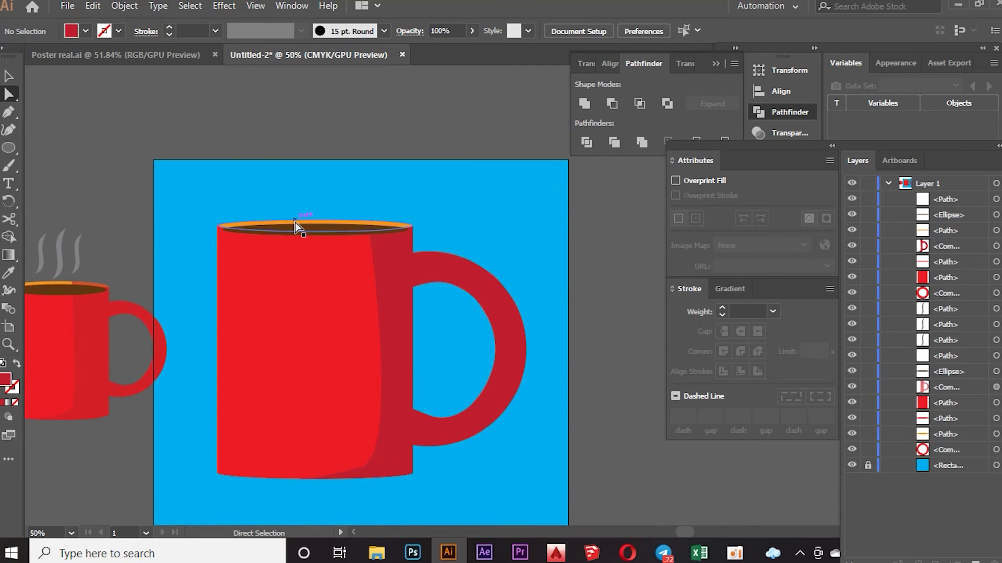
{"action": "scroll", "coordinate": [294, 207], "scroll_direction": "down", "scroll_amount": 2}
{"action": "key", "text": "ctrl+a"}
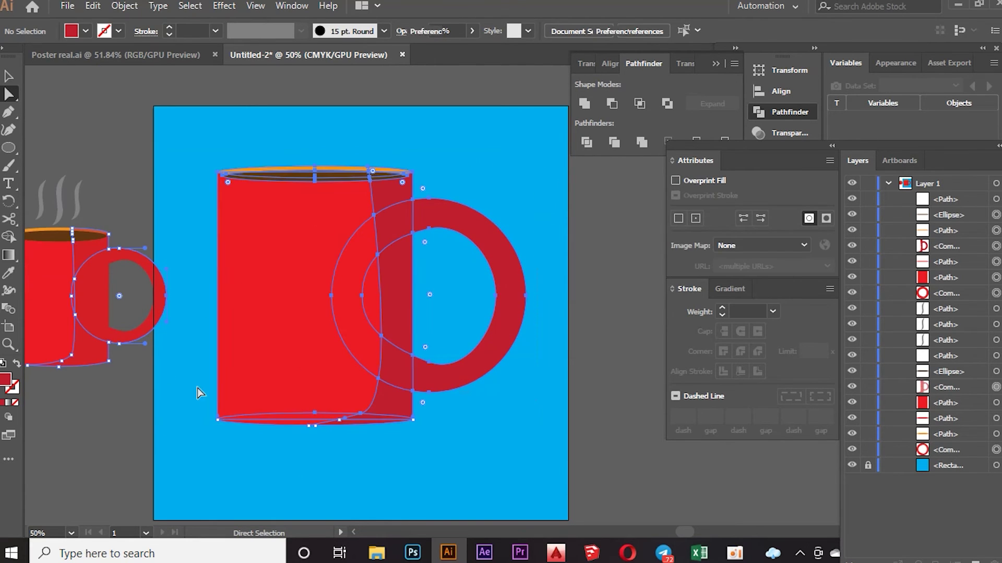
{"action": "left_click", "coordinate": [26, 139]}
{"action": "left_click", "coordinate": [13, 76]}
{"action": "mouse_move", "coordinate": [230, 442]}
{"action": "left_mouse_down"}
{"action": "mouse_move", "coordinate": [306, 322]}
{"action": "mouse_move", "coordinate": [308, 406]}
{"action": "left_mouse_up"}
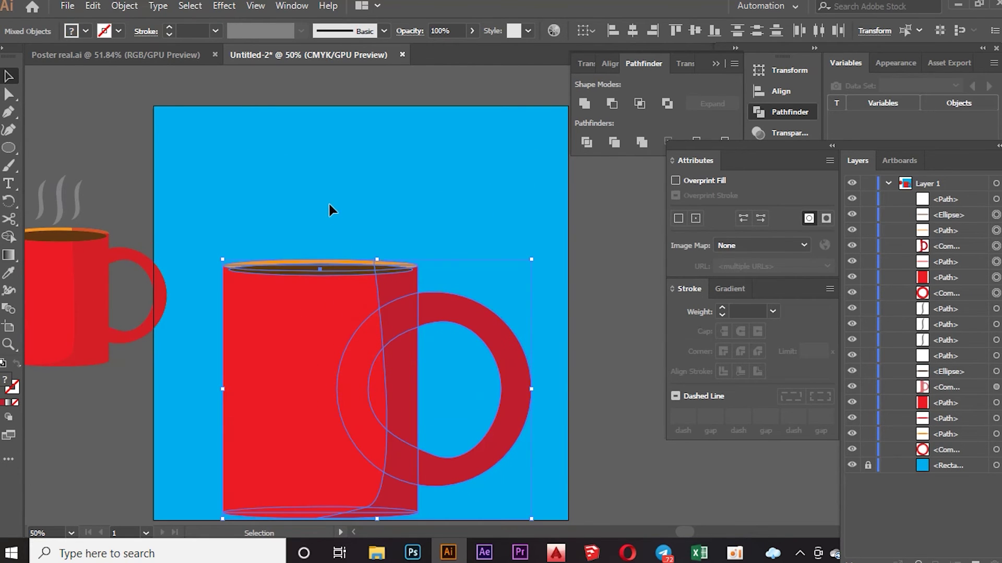
{"action": "left_click", "coordinate": [236, 204]}
Draw a curved steam wisp path above the mug with the Pen tool.
{"action": "left_click", "coordinate": [9, 112]}
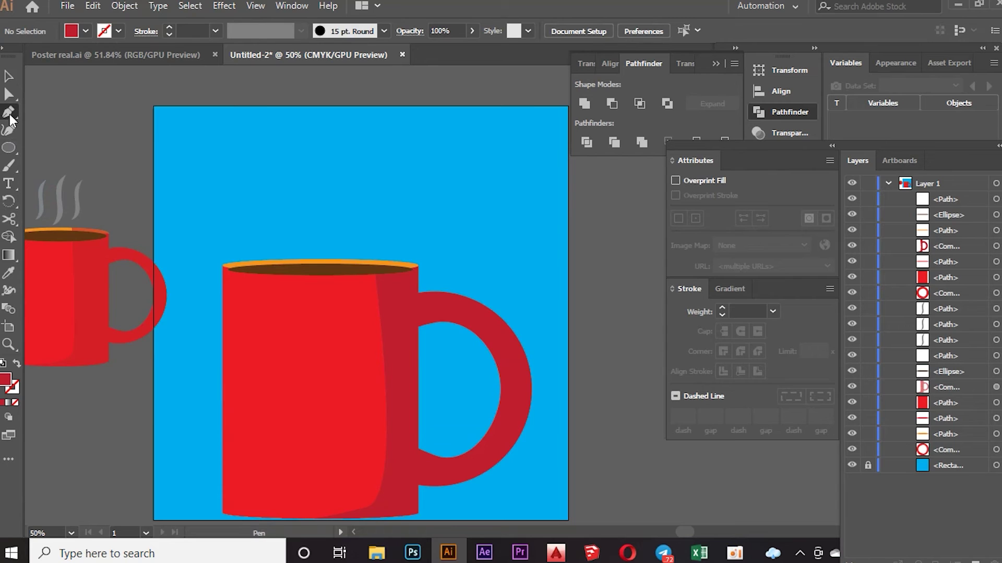
{"action": "left_click", "coordinate": [266, 234]}
{"action": "left_click_drag", "start_coordinate": [267, 197], "coordinate": [277, 187]}
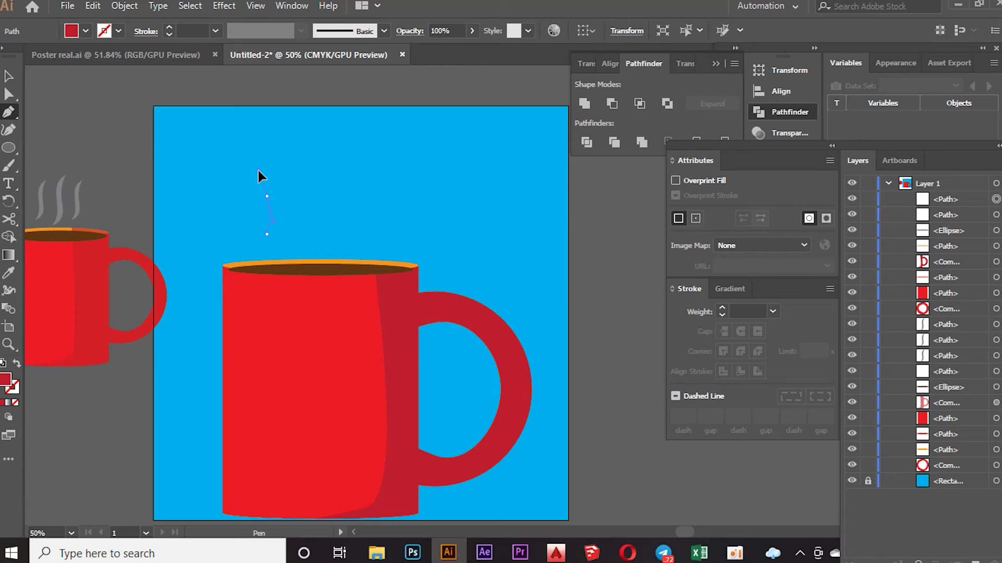
{"action": "mouse_move", "coordinate": [257, 168]}
{"action": "left_mouse_down"}
{"action": "mouse_move", "coordinate": [288, 158]}
{"action": "mouse_move", "coordinate": [279, 163]}
{"action": "left_mouse_up"}
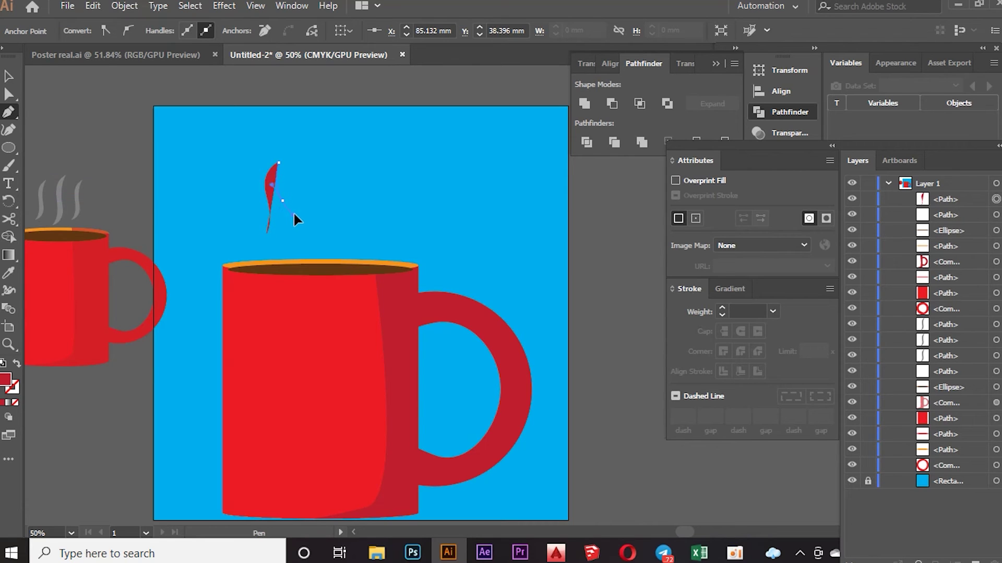
{"action": "left_click_drag", "start_coordinate": [275, 224], "coordinate": [269, 230]}
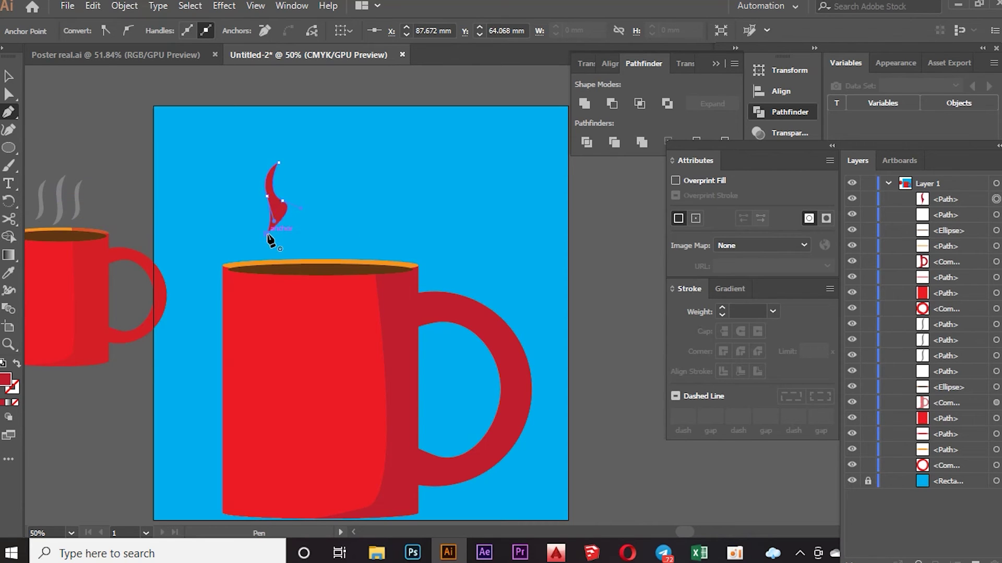
Drag the wisp's anchors and handles into a smooth S-shaped curl, then deselect.
{"action": "left_click", "coordinate": [8, 94]}
{"action": "left_click_drag", "start_coordinate": [278, 164], "coordinate": [286, 143]}
{"action": "left_click_drag", "start_coordinate": [264, 235], "coordinate": [259, 247]}
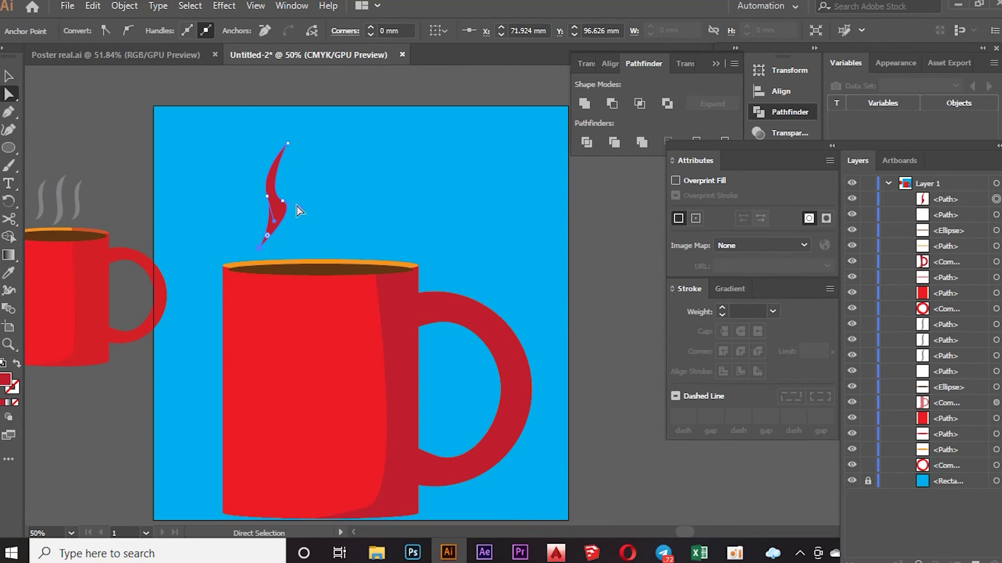
{"action": "left_click_drag", "start_coordinate": [299, 213], "coordinate": [291, 225]}
{"action": "left_click_drag", "start_coordinate": [275, 194], "coordinate": [283, 192]}
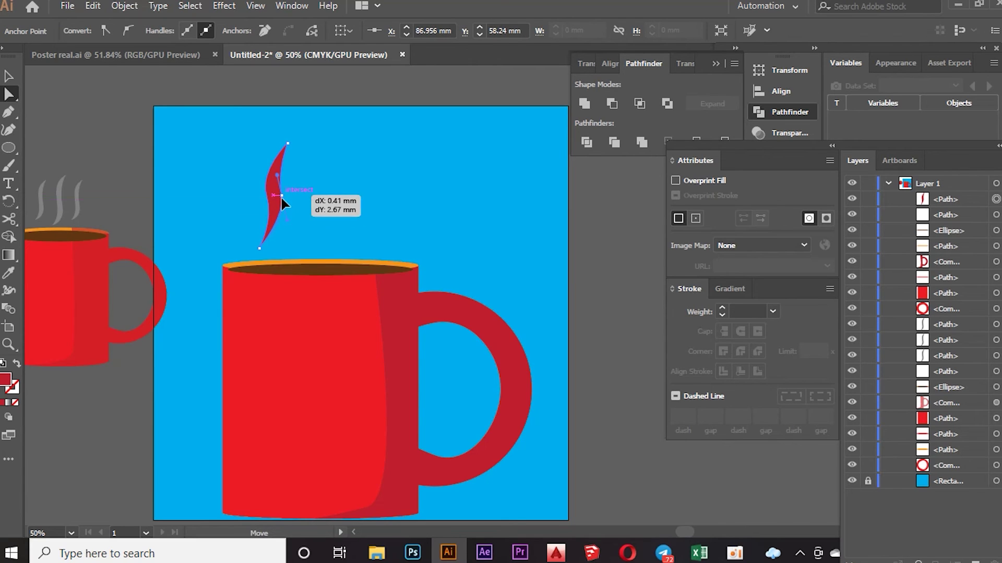
{"action": "left_click_drag", "start_coordinate": [274, 180], "coordinate": [258, 176]}
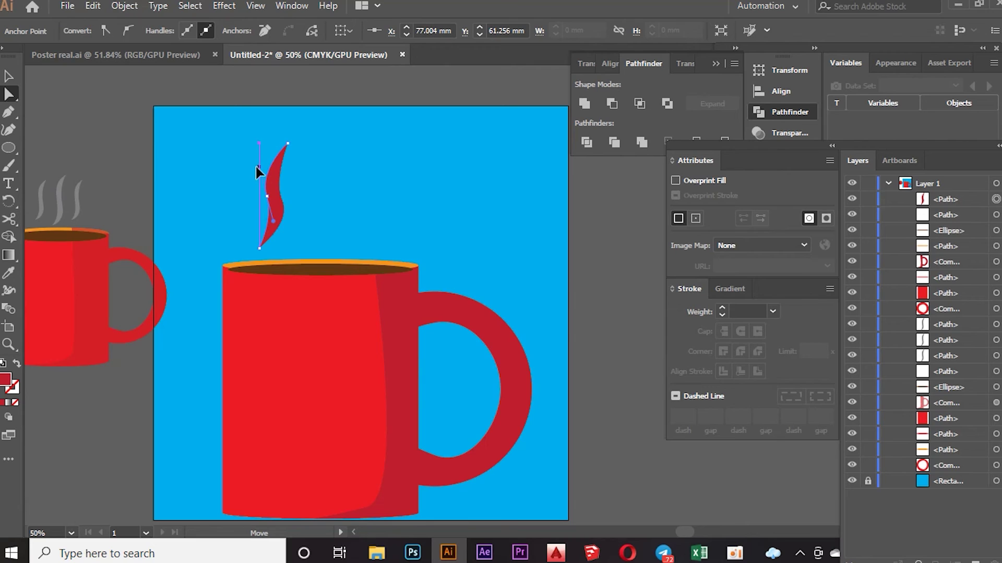
{"action": "left_click_drag", "start_coordinate": [256, 171], "coordinate": [254, 165]}
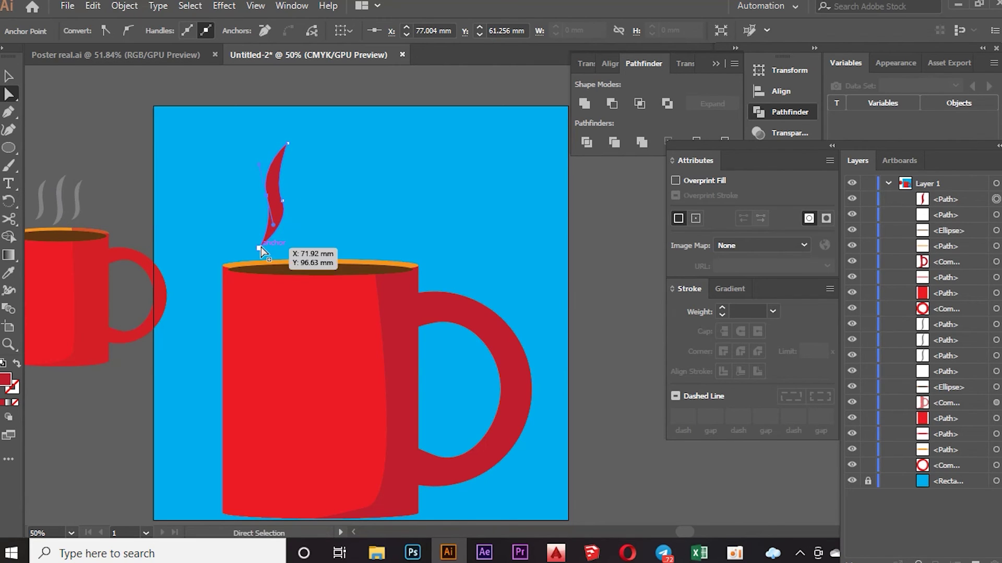
{"action": "left_click", "coordinate": [288, 144]}
{"action": "left_click_drag", "start_coordinate": [275, 195], "coordinate": [274, 172]}
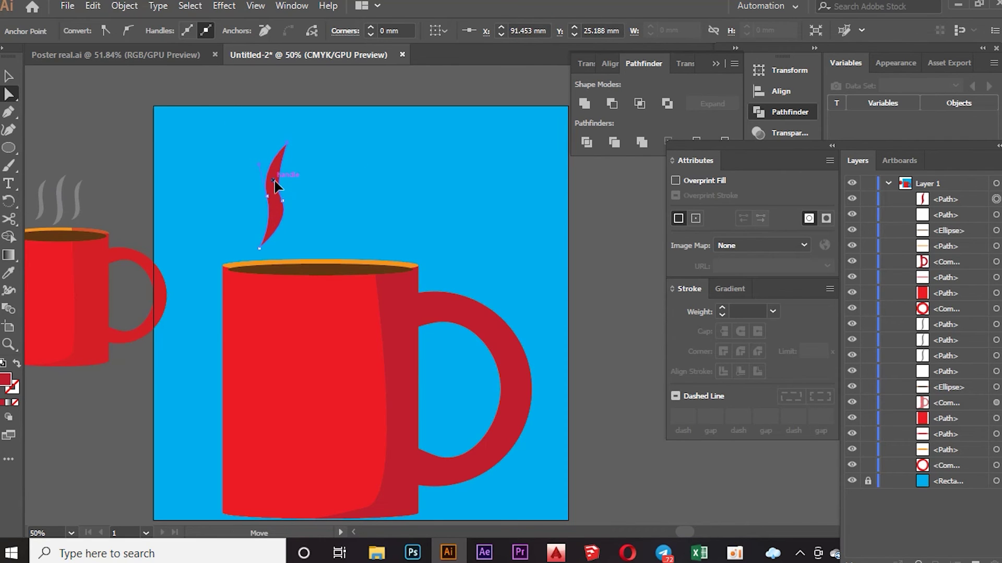
{"action": "left_click_drag", "start_coordinate": [272, 171], "coordinate": [273, 172]}
{"action": "left_click", "coordinate": [243, 141]}
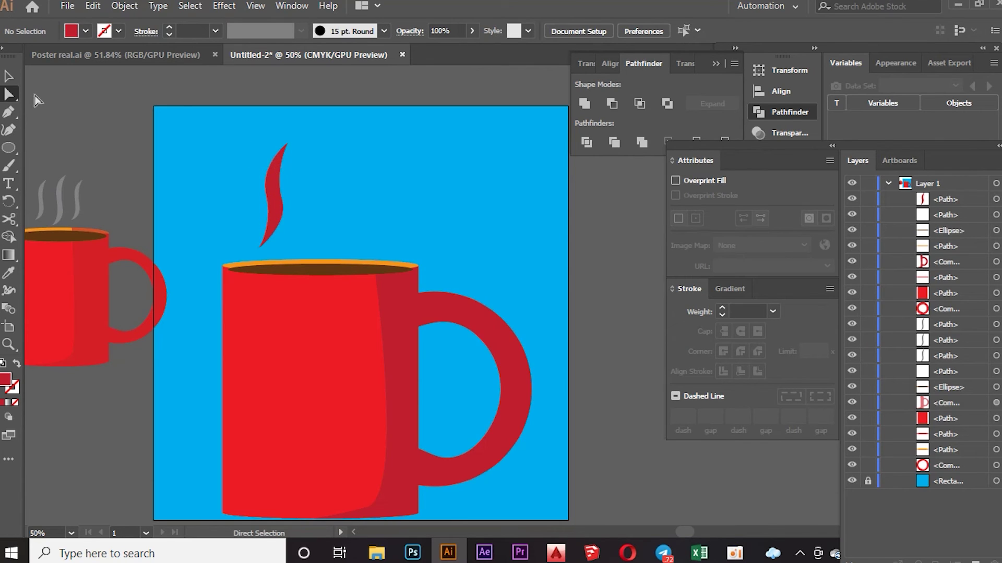
Change the steam wisp's fill from dark red to a light grey swatch.
{"action": "left_click", "coordinate": [9, 76]}
{"action": "left_click", "coordinate": [275, 214]}
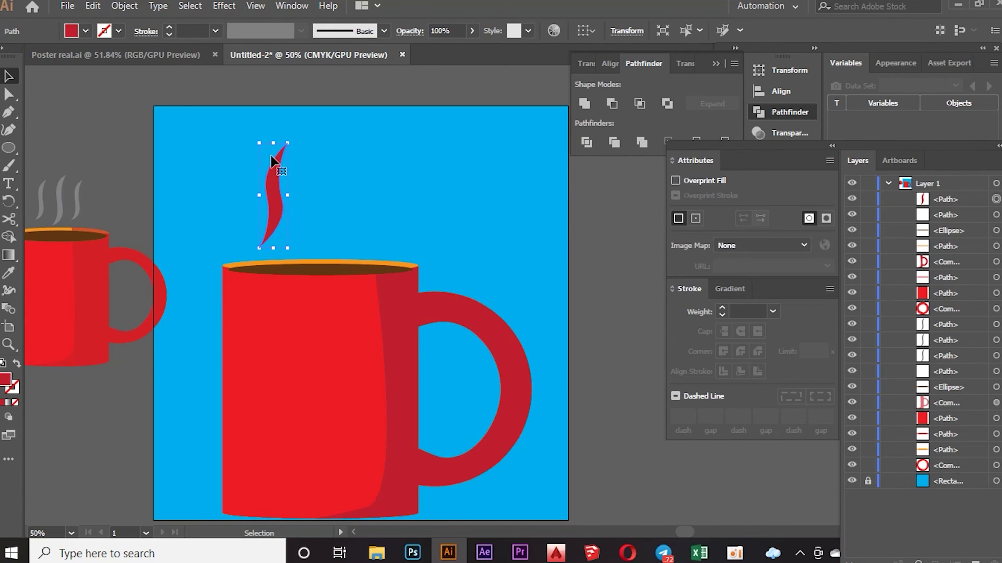
{"action": "left_click", "coordinate": [85, 31]}
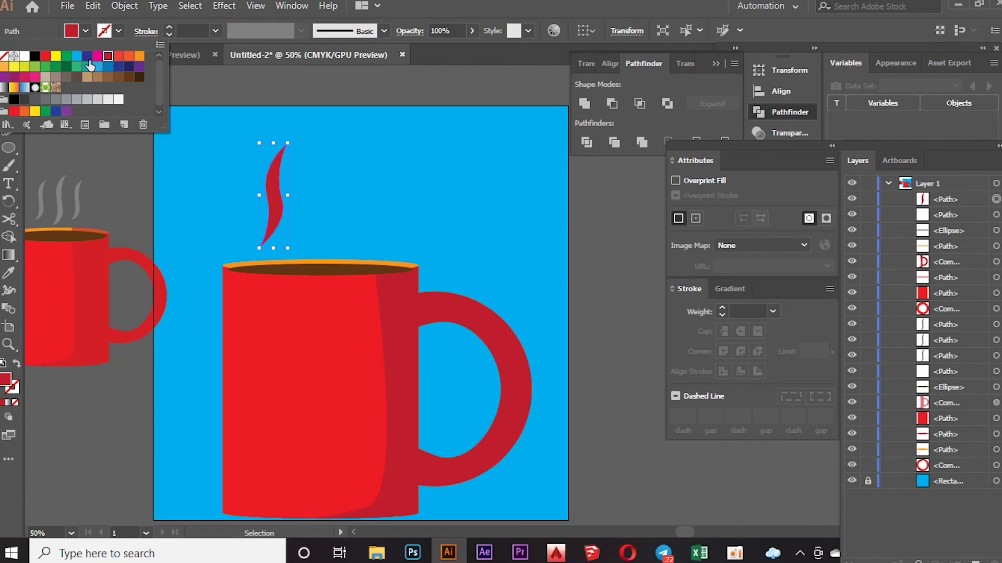
{"action": "left_click", "coordinate": [46, 99]}
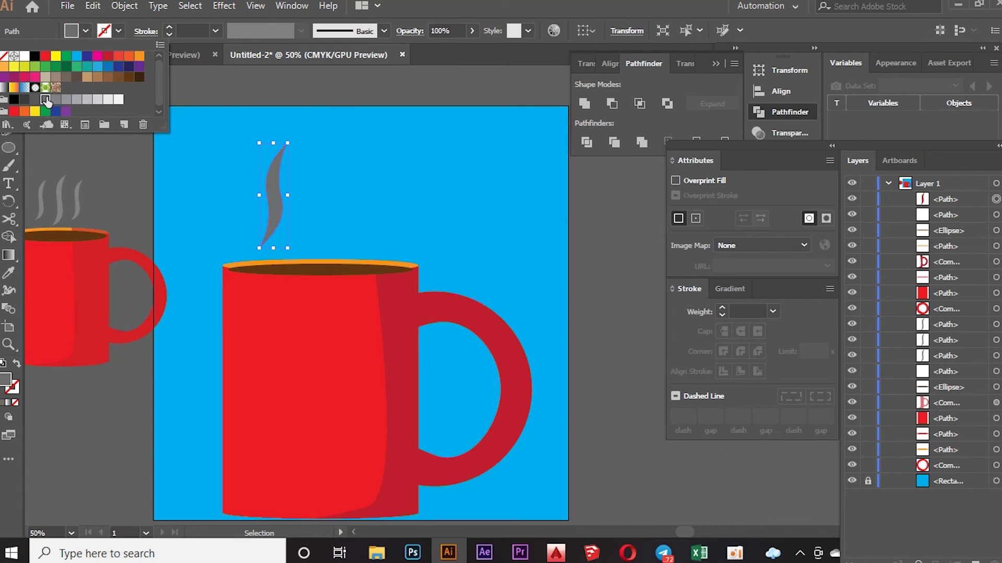
{"action": "left_click", "coordinate": [66, 99]}
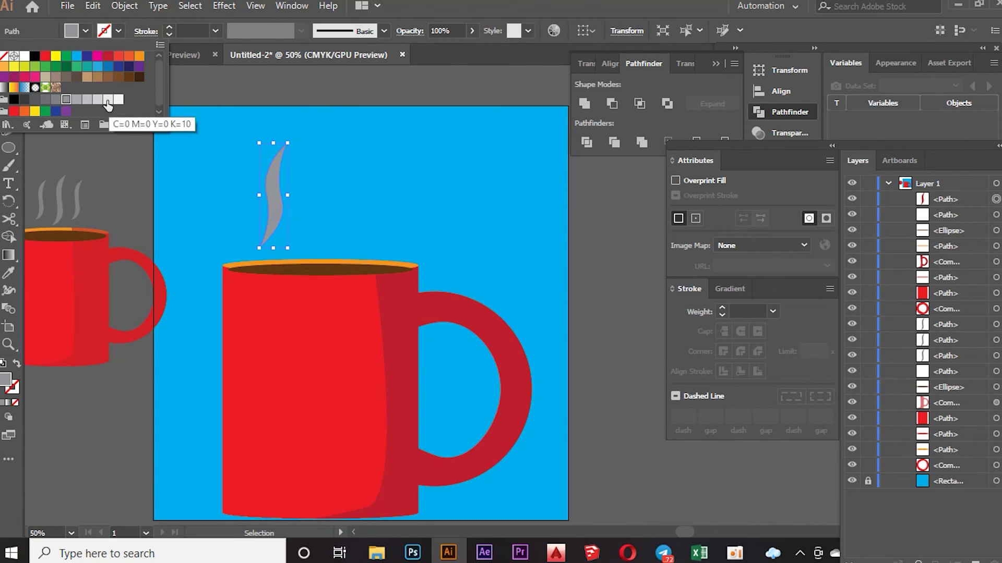
{"action": "left_click", "coordinate": [77, 100]}
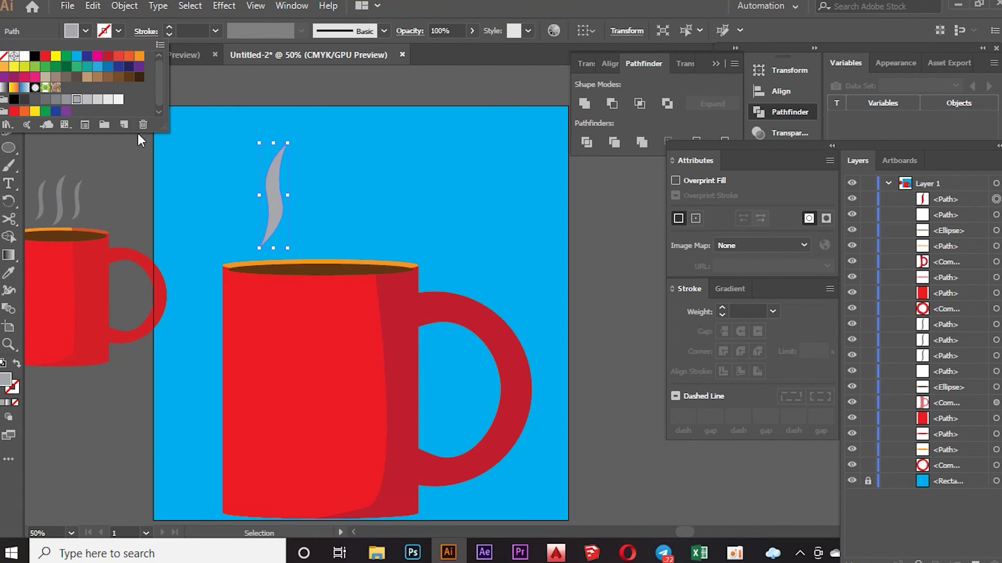
{"action": "left_click", "coordinate": [278, 203]}
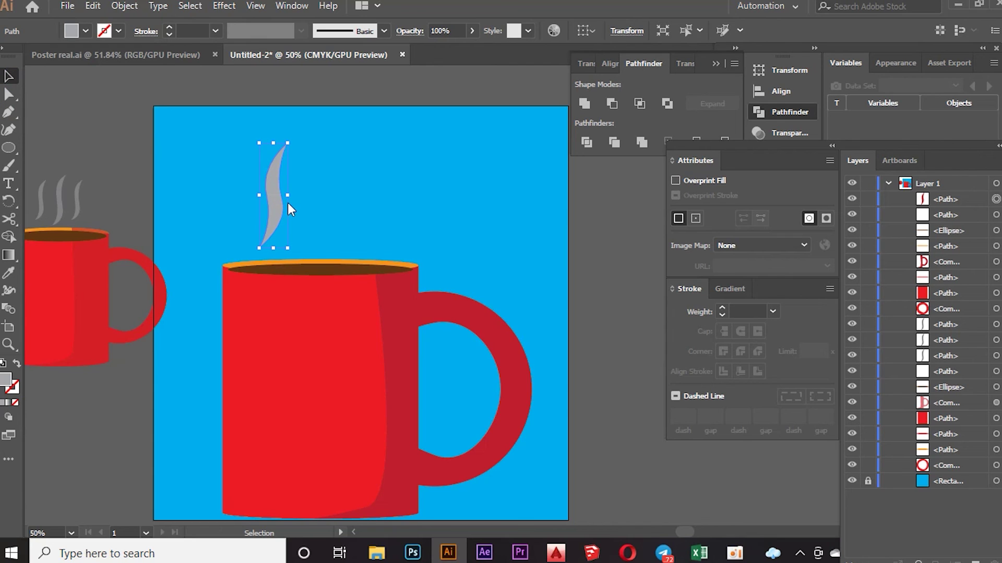
{"action": "left_click", "coordinate": [101, 90]}
Copy the grey wisp into three side-by-side wisps, stretching the middle one taller.
{"action": "left_click_drag", "start_coordinate": [271, 197], "coordinate": [349, 196]}
{"action": "left_click", "coordinate": [309, 176]}
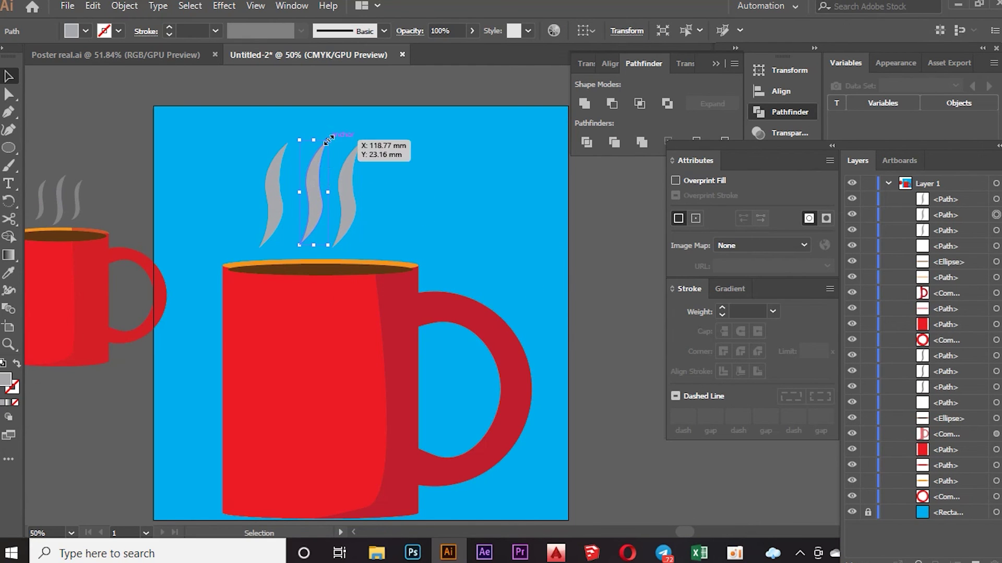
{"action": "left_click_drag", "start_coordinate": [328, 140], "coordinate": [331, 130]}
{"action": "left_click", "coordinate": [218, 151]}
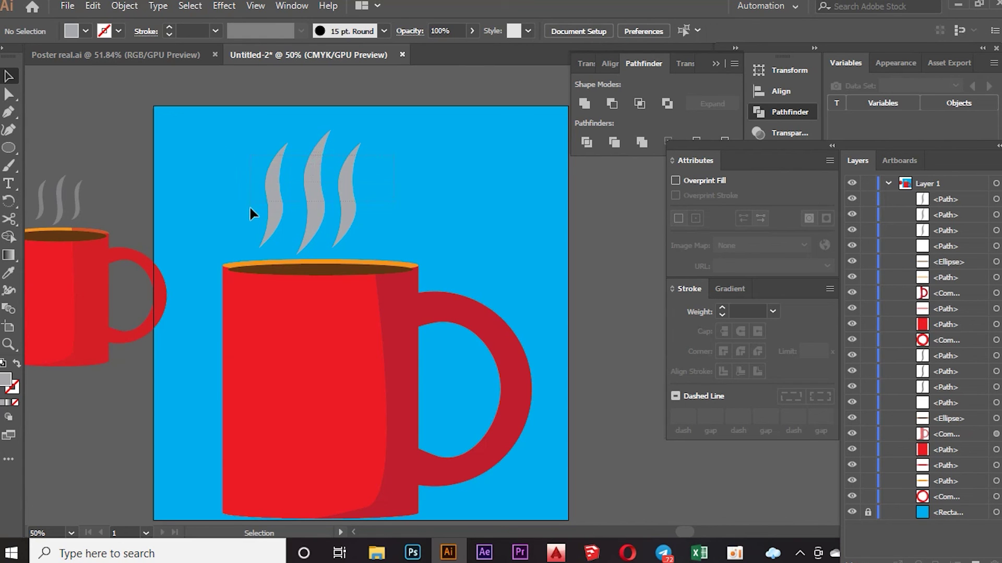
{"action": "left_click_drag", "start_coordinate": [250, 203], "coordinate": [250, 229]}
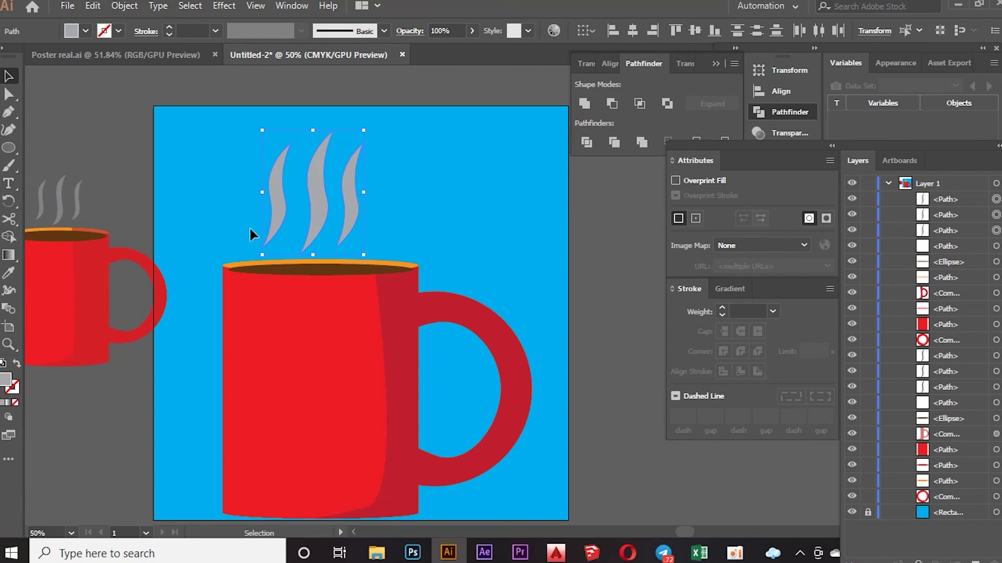
{"action": "left_click", "coordinate": [302, 211]}
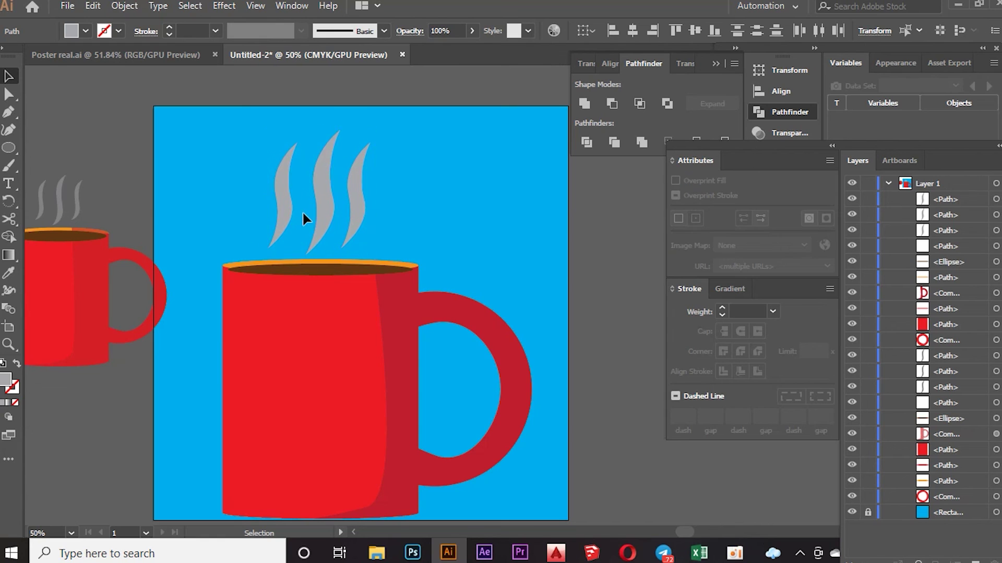
{"action": "scroll", "coordinate": [402, 176], "scroll_direction": "down", "scroll_amount": 2}
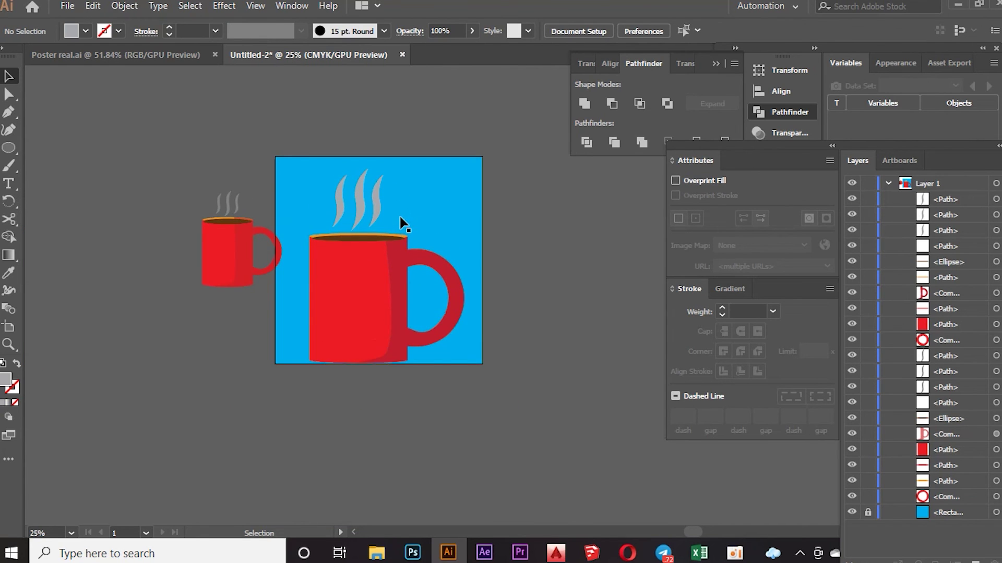
Try selecting and resizing the mug, undo it, then select all and hide edges.
{"action": "scroll", "coordinate": [402, 224], "scroll_direction": "up", "scroll_amount": 1}
{"action": "mouse_move", "coordinate": [245, 404]}
{"action": "left_mouse_down"}
{"action": "mouse_move", "coordinate": [462, 405]}
{"action": "mouse_move", "coordinate": [445, 381]}
{"action": "left_mouse_up"}
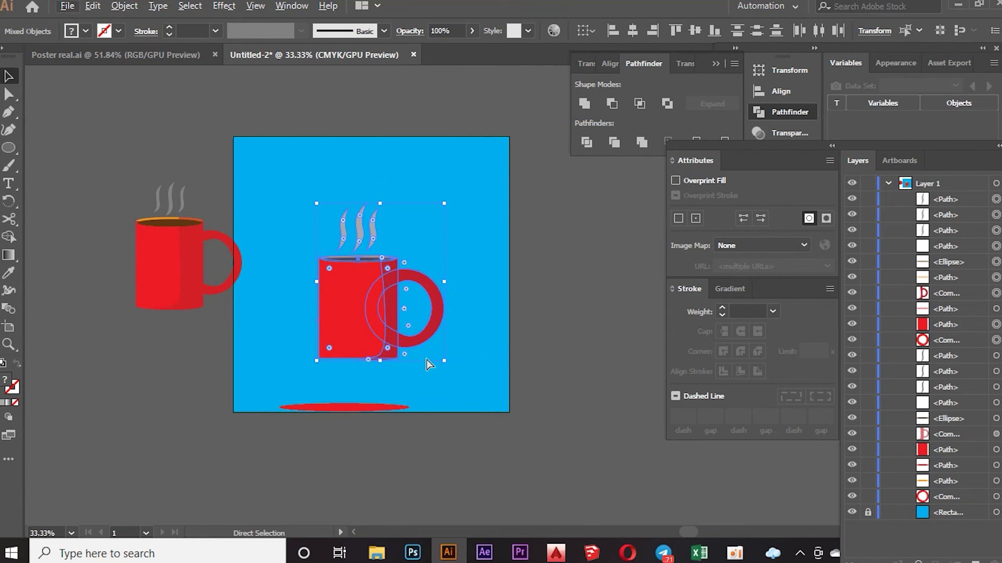
{"action": "key", "text": "ctrl+z"}
{"action": "left_click", "coordinate": [475, 162]}
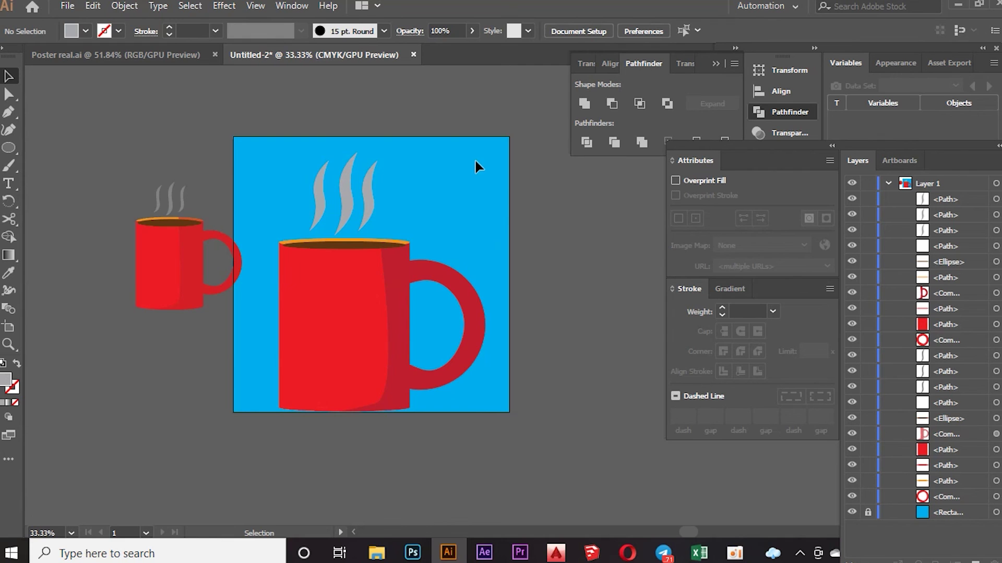
{"action": "key", "text": "ctrl+a"}
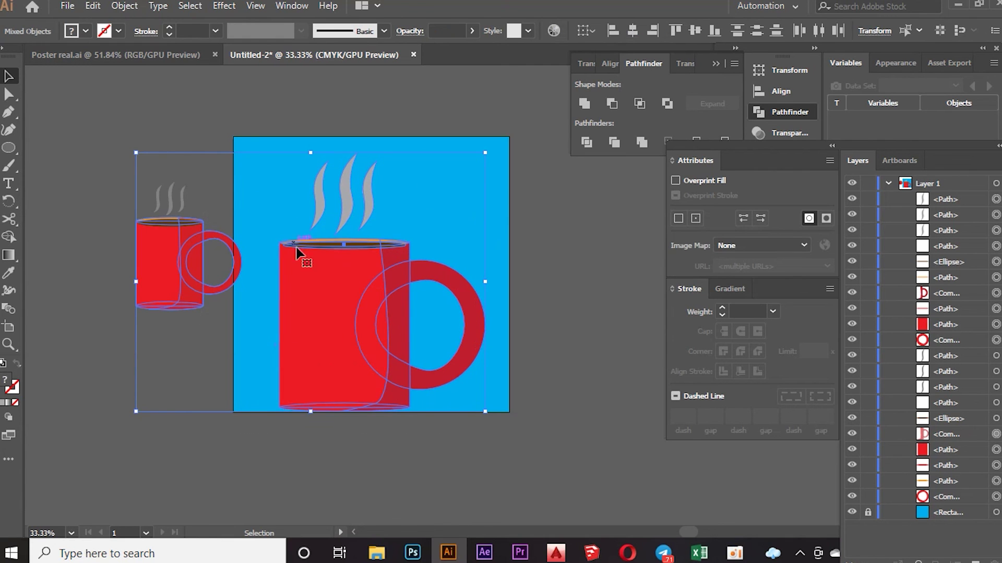
{"action": "key", "text": "ctrl+h"}
{"action": "left_click", "coordinate": [212, 431]}
Scale the mug with its steam smaller, reposition it on the artboard, and bring up Save As.
{"action": "left_click_drag", "start_coordinate": [405, 186], "coordinate": [238, 469]}
{"action": "left_click", "coordinate": [268, 425]}
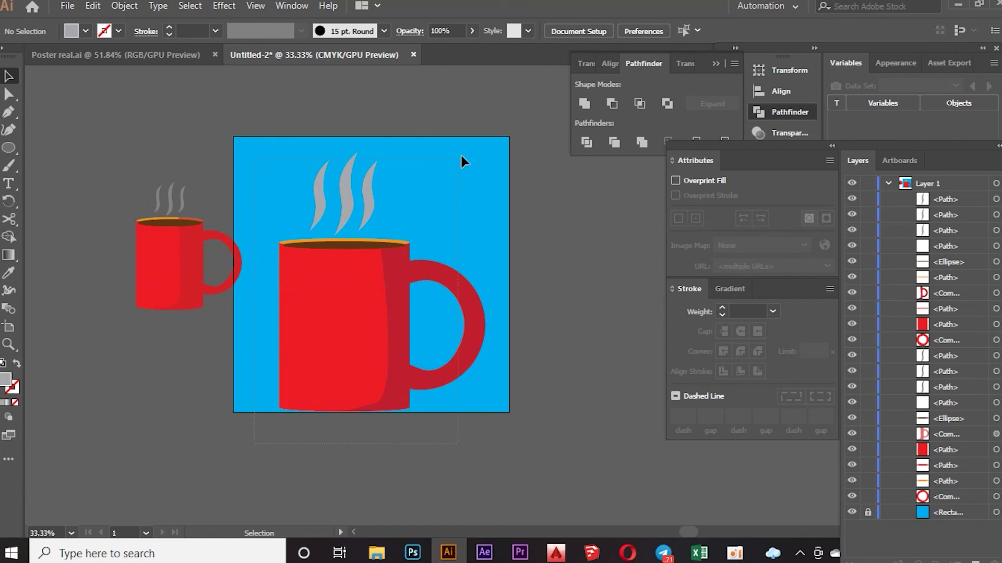
{"action": "left_click_drag", "start_coordinate": [473, 142], "coordinate": [366, 334]}
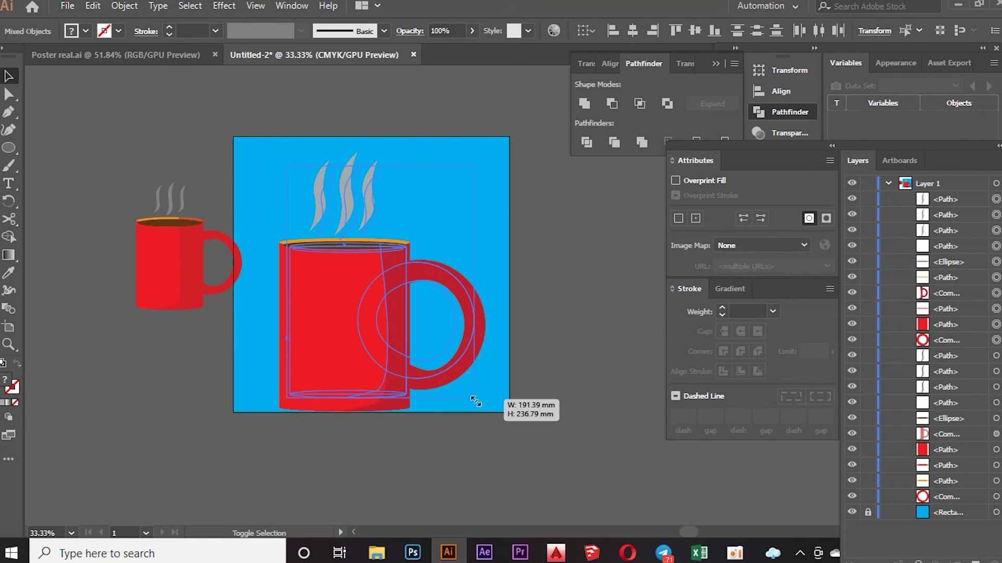
{"action": "left_click_drag", "start_coordinate": [485, 412], "coordinate": [467, 388]}
{"action": "left_click_drag", "start_coordinate": [346, 334], "coordinate": [408, 350]}
{"action": "left_click_drag", "start_coordinate": [474, 378], "coordinate": [449, 362]}
{"action": "scroll", "coordinate": [391, 328], "scroll_direction": "up", "scroll_amount": 1}
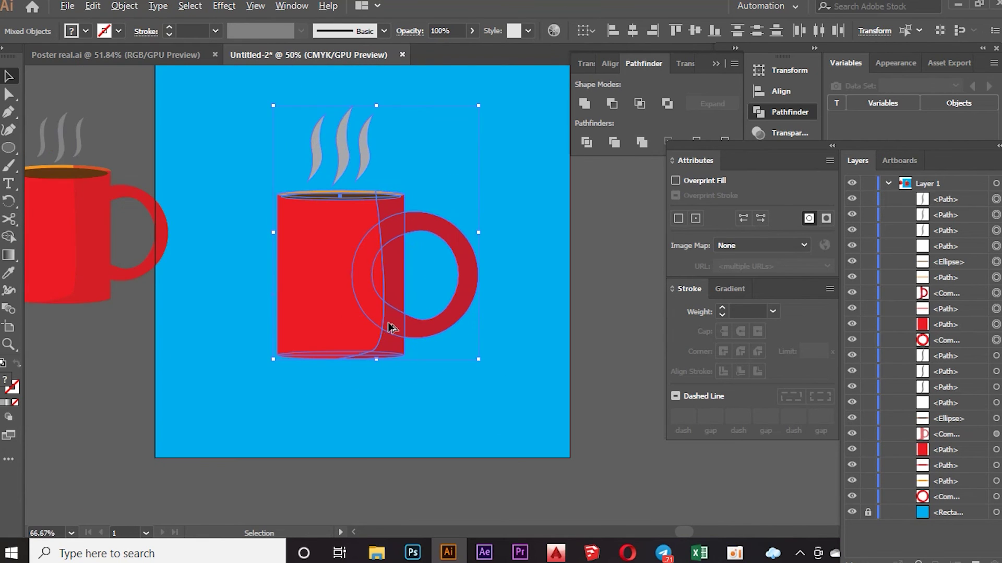
{"action": "left_click", "coordinate": [499, 137]}
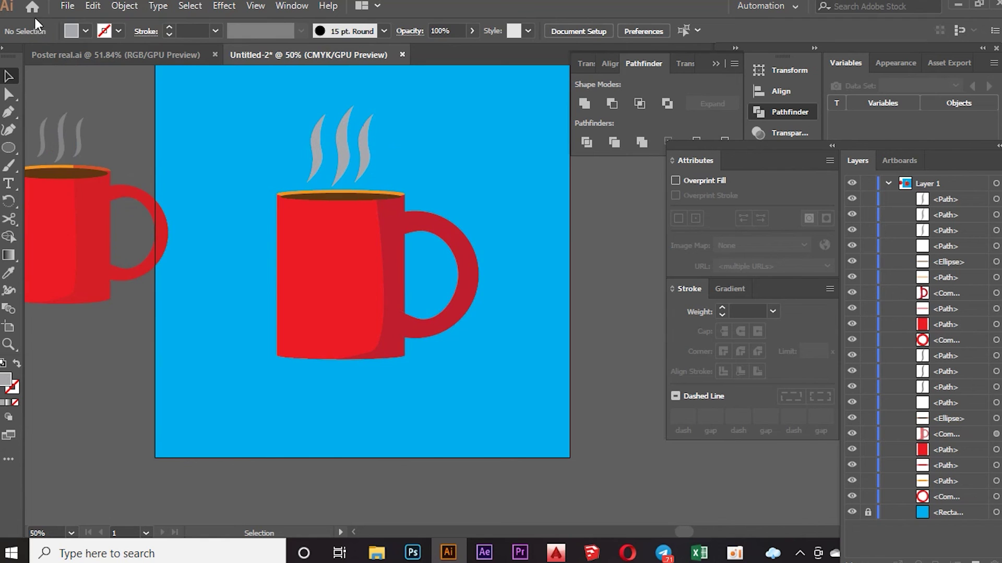
{"action": "left_click", "coordinate": [68, 6]}
{"action": "left_click", "coordinate": [111, 139]}
Save the artwork as Illustrator file 'Cub 025' with the default Illustrator options.
{"action": "scroll", "coordinate": [269, 206], "scroll_direction": "down", "scroll_amount": 2}
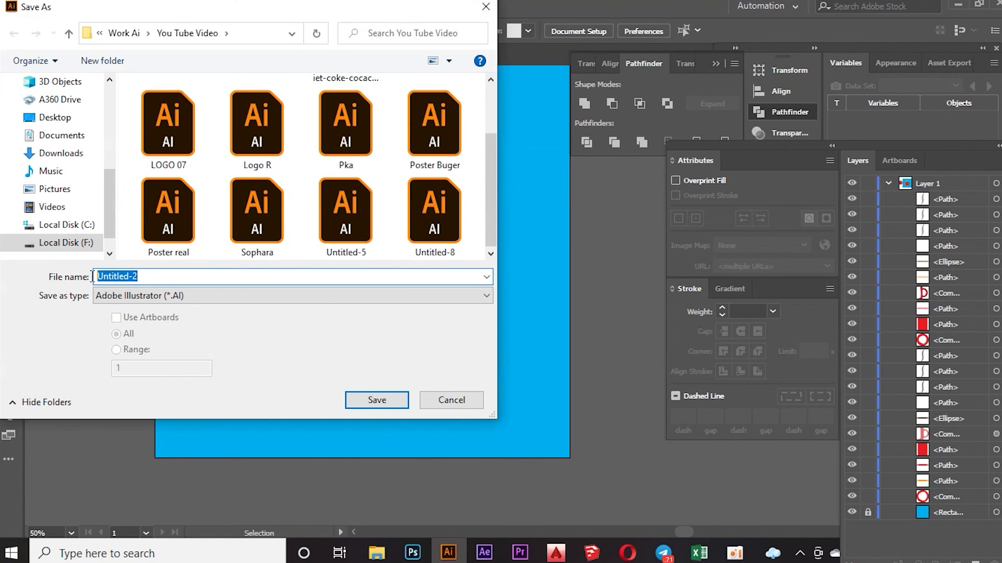
{"action": "type", "text": "ផុ"}
{"action": "type", "text": "ប"}
{"action": "type", "text": "Cu"}
{"action": "type", "text": "b 025"}
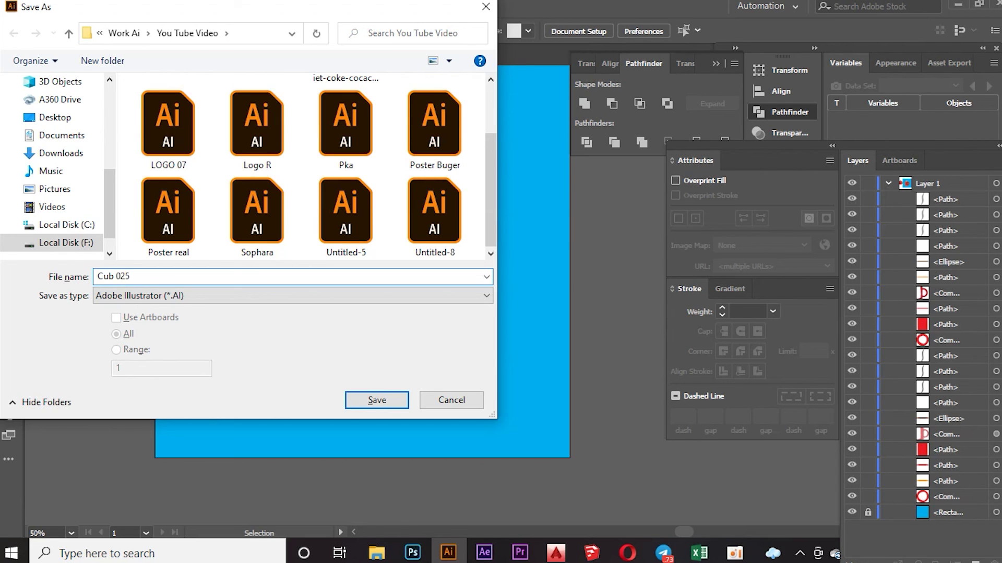
{"action": "left_click", "coordinate": [376, 400]}
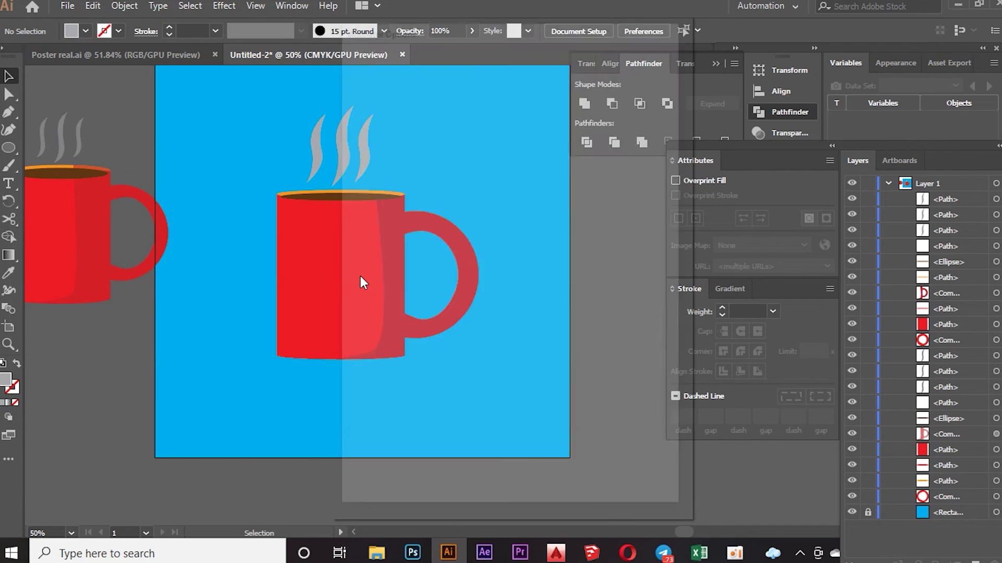
{"action": "left_click", "coordinate": [569, 482]}
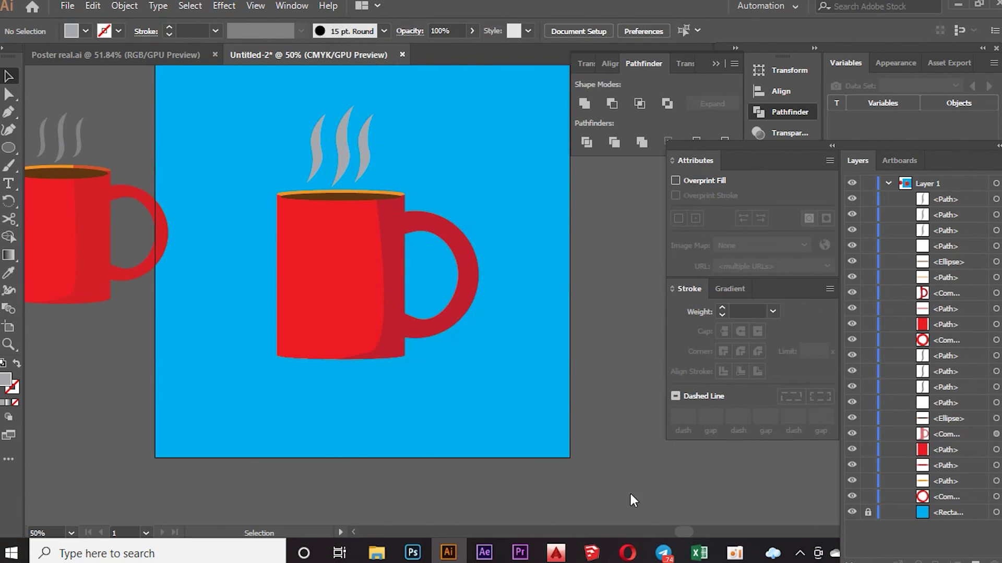